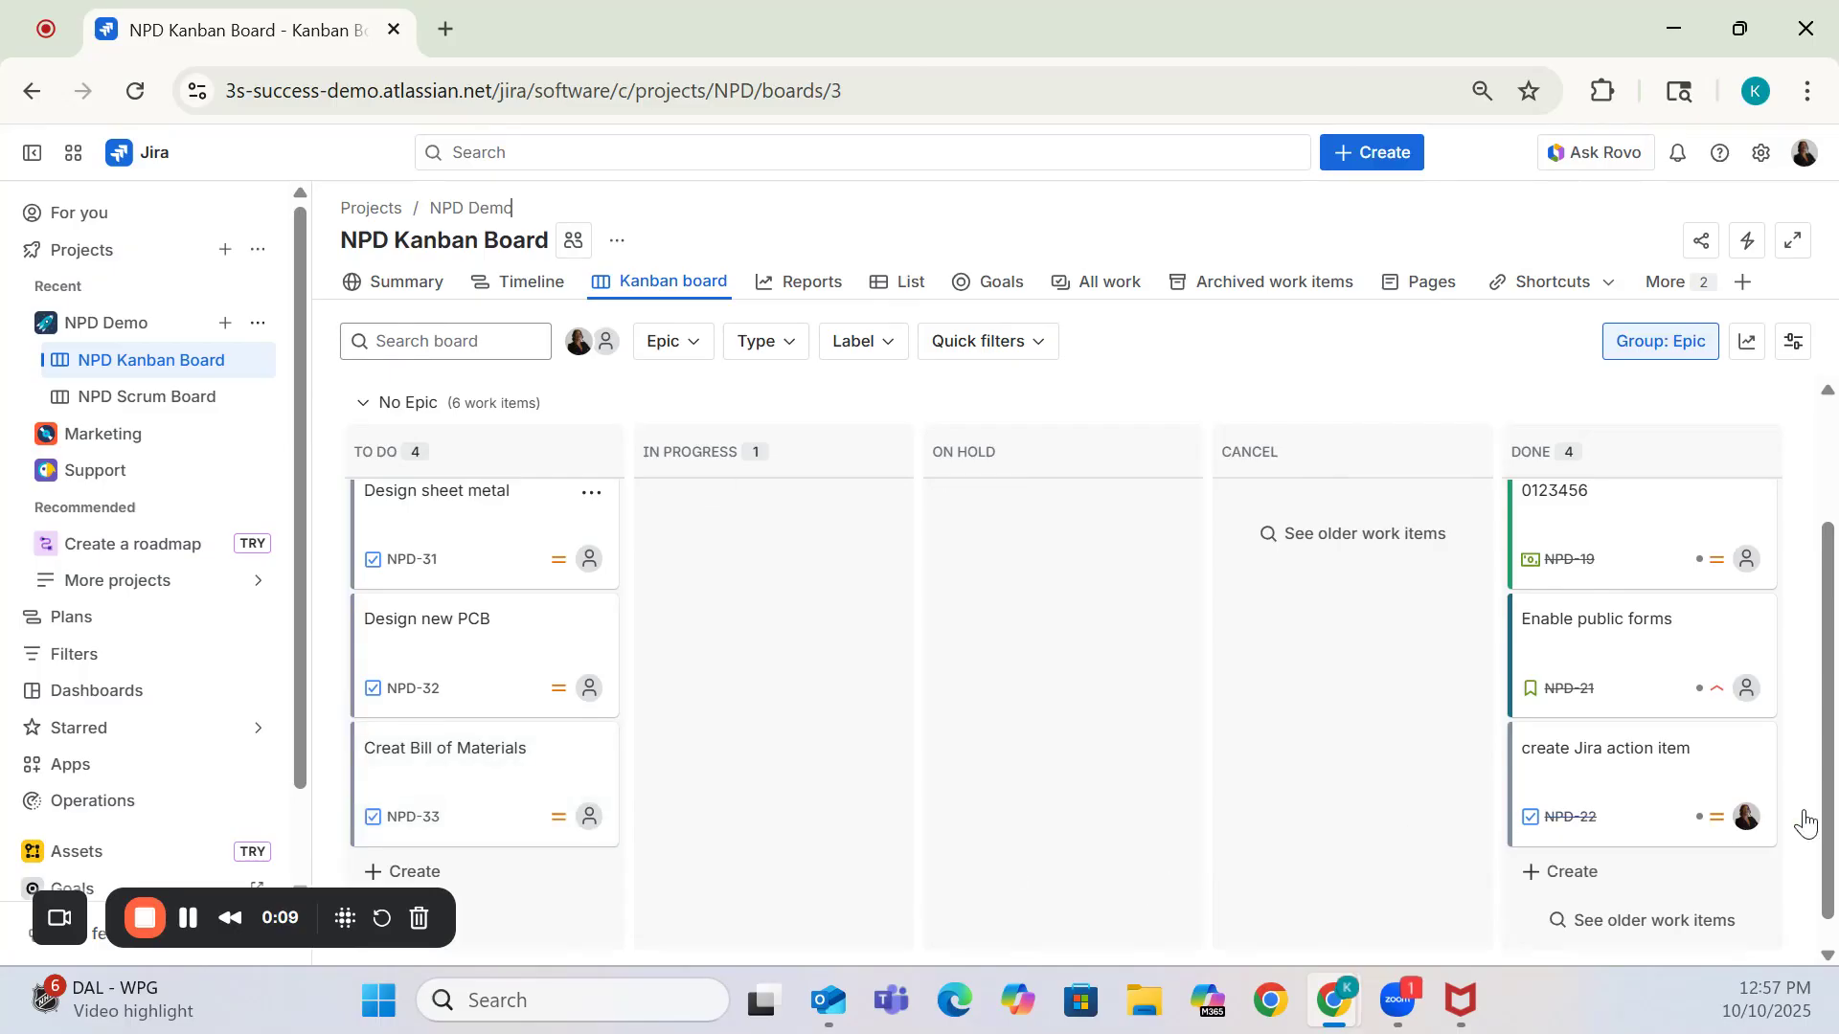
Step: Examine the Kanban board's epic swimlanes and the work items listed under No Epic
left_click_drag(1826, 831, 1775, 797)
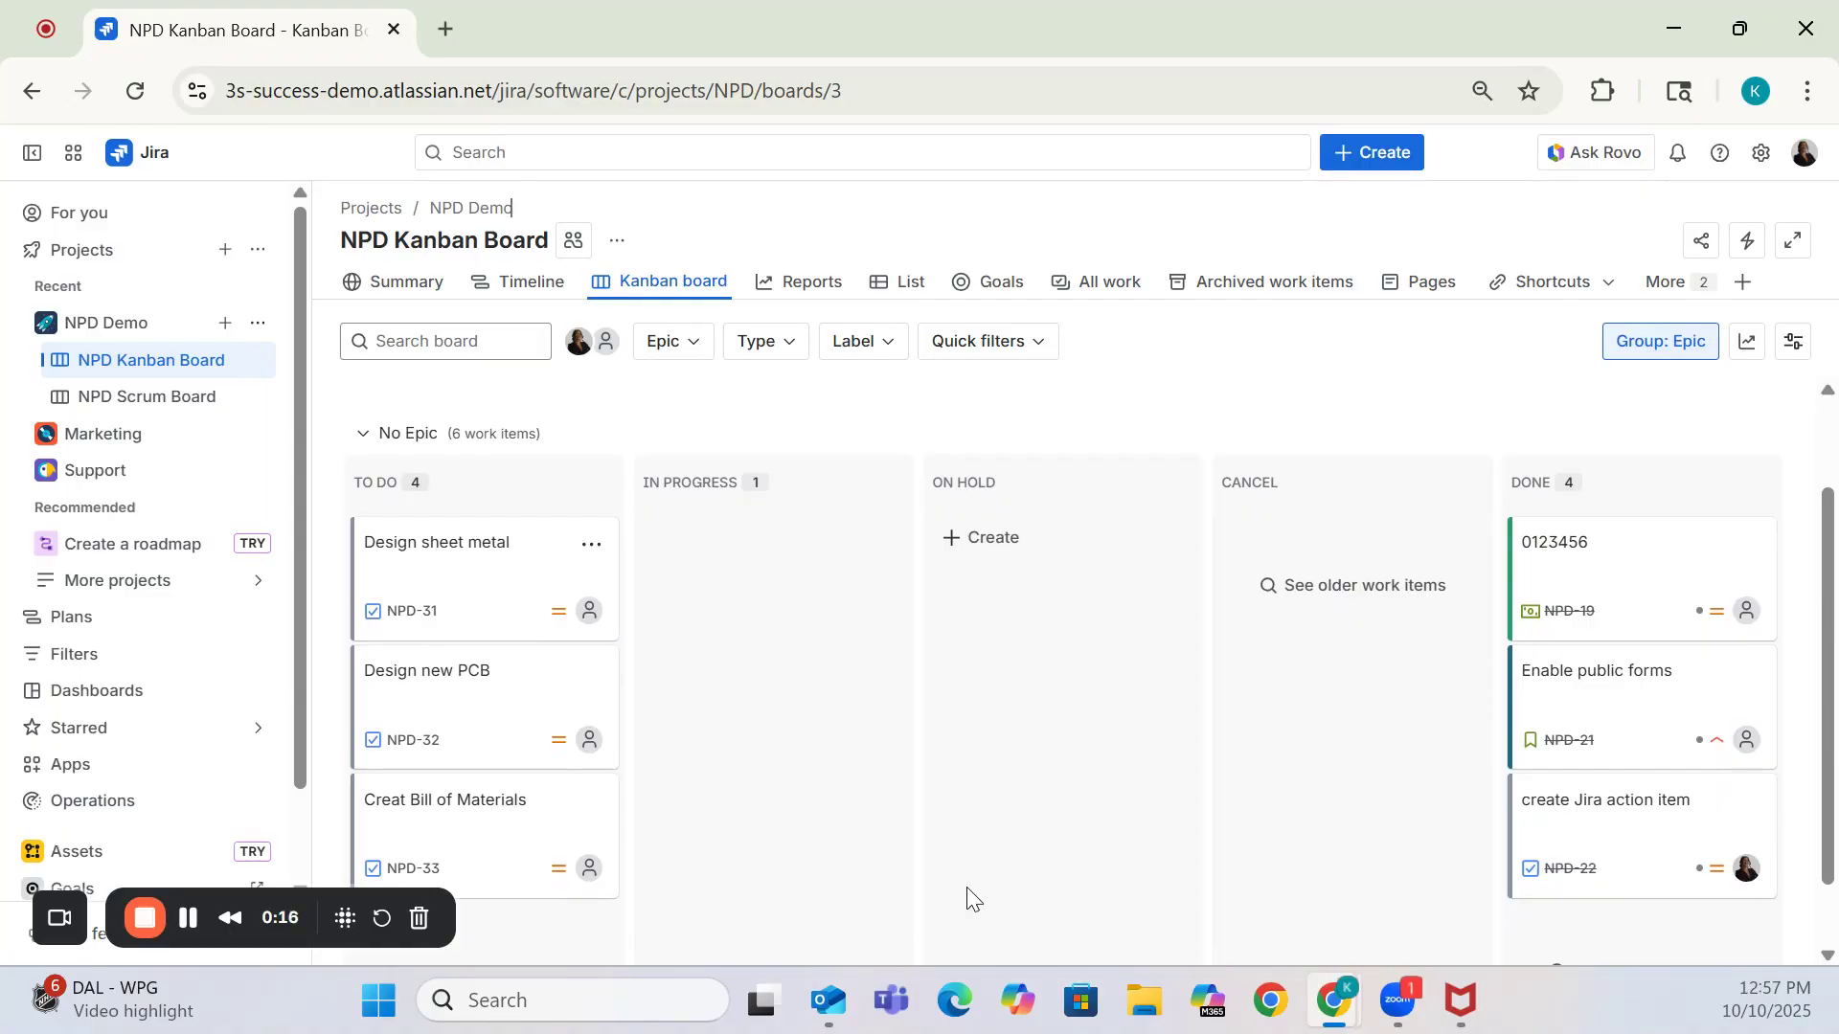
scroll(438, 501, "down", 1)
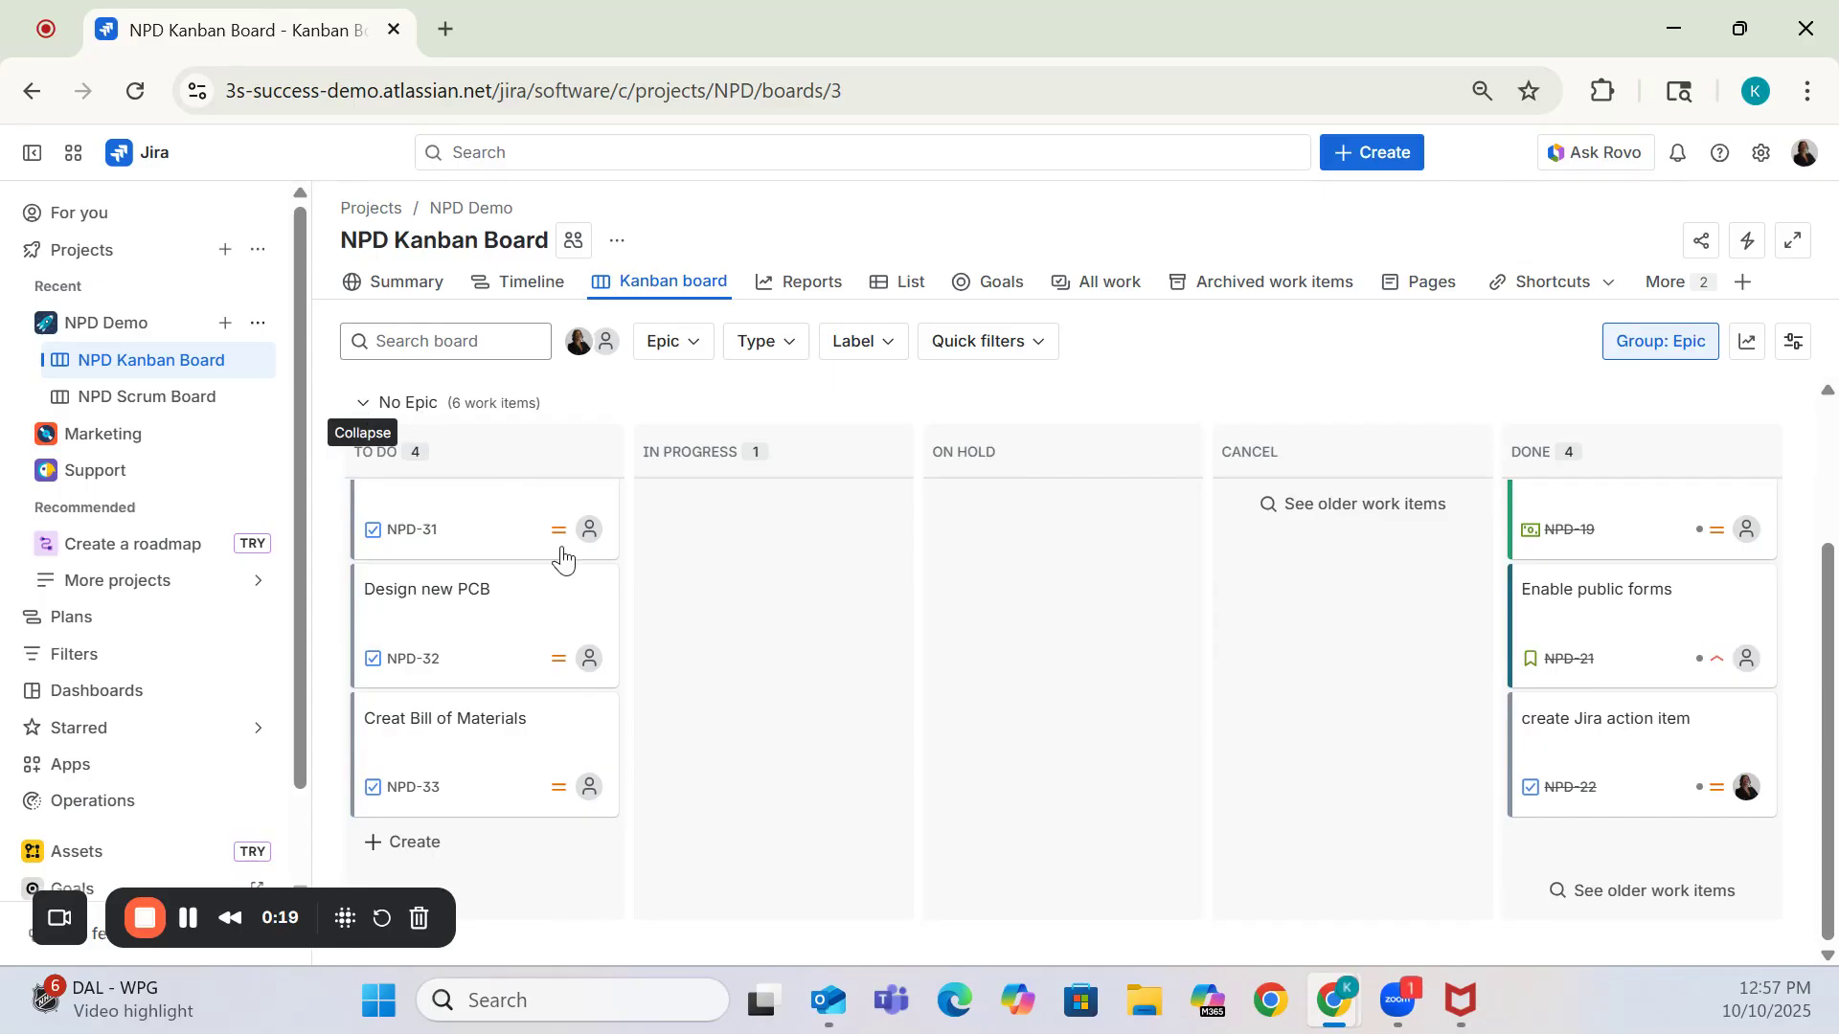
scroll(1532, 751, "up", 1)
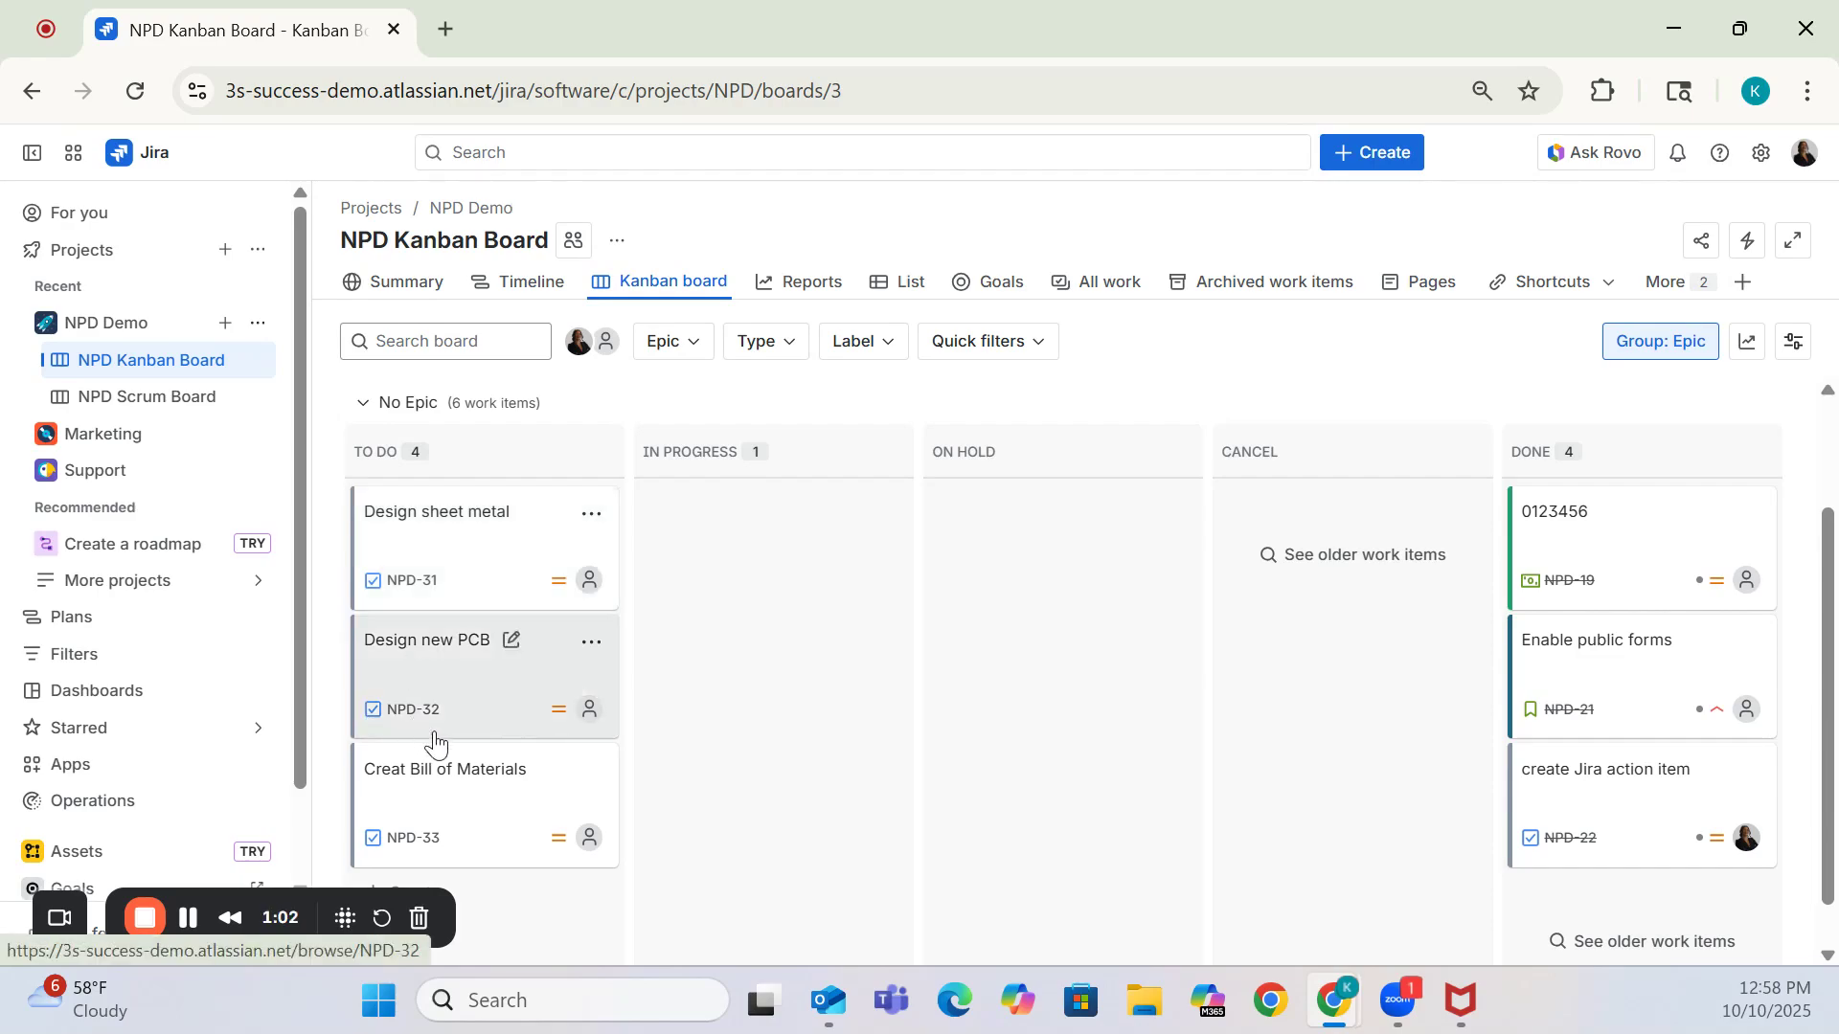
scroll(424, 850, "up", 1)
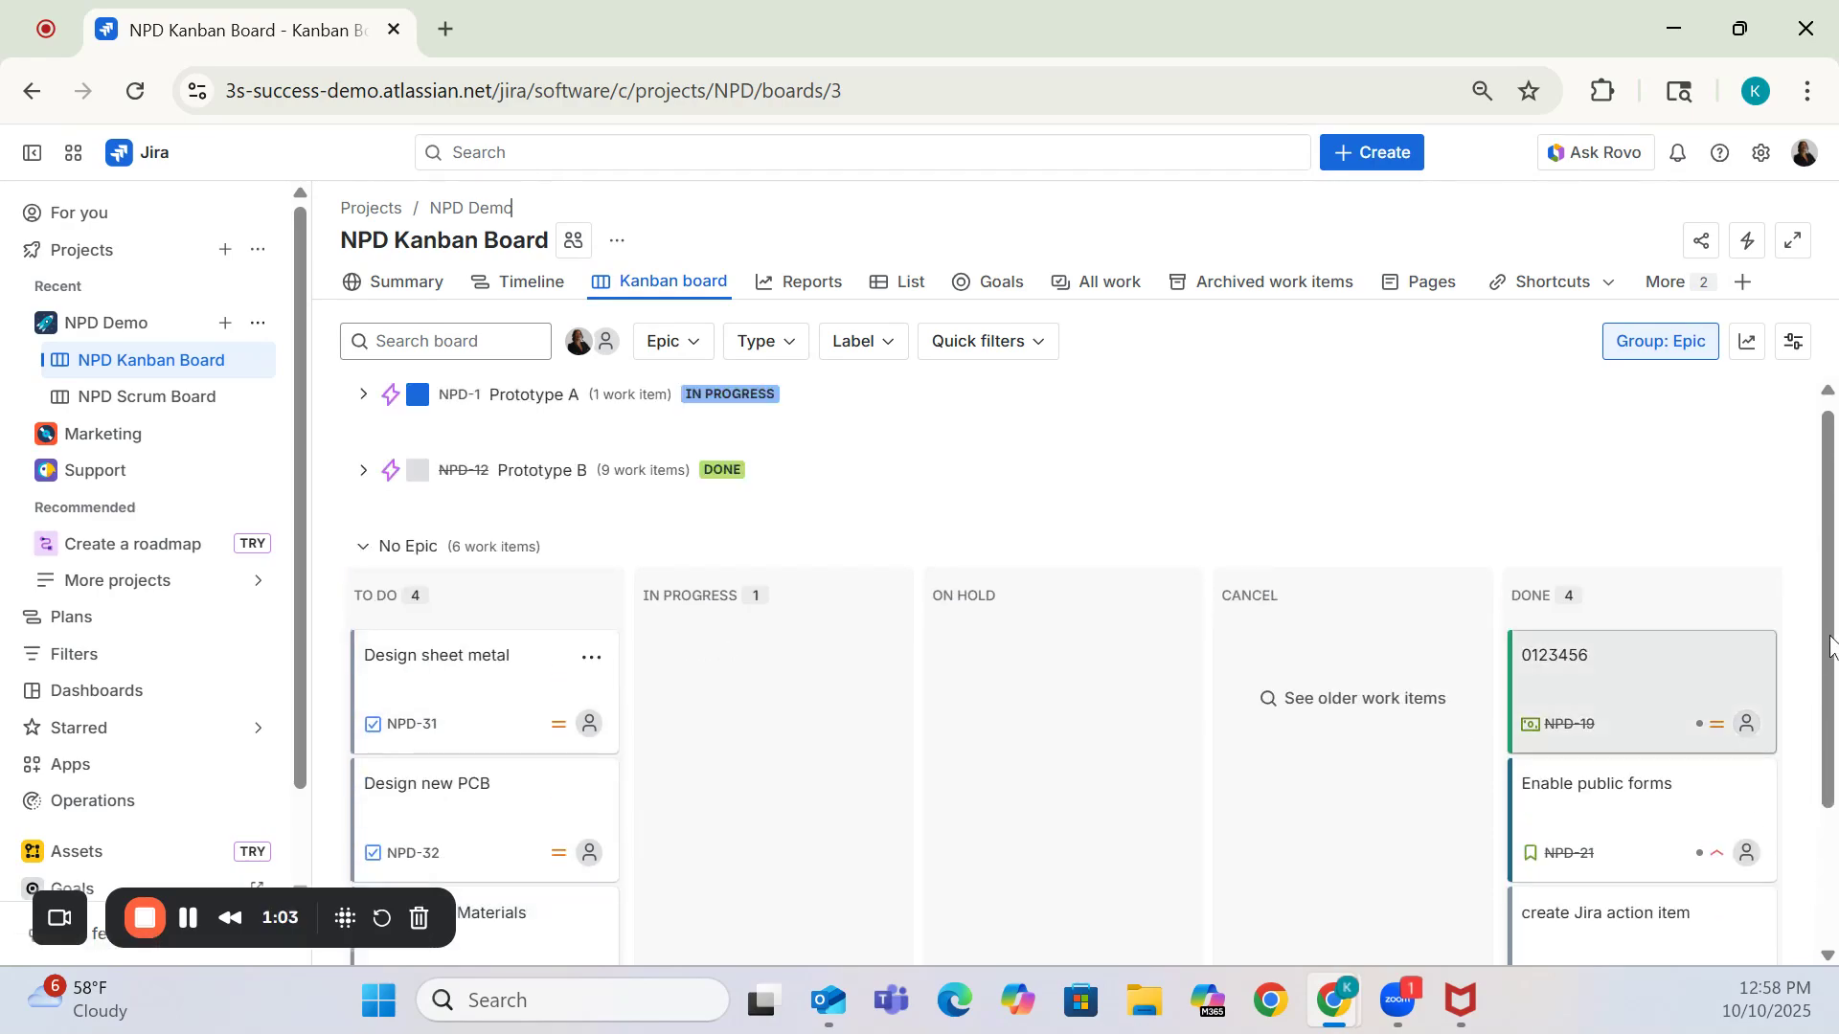
scroll(1804, 720, "down", 2)
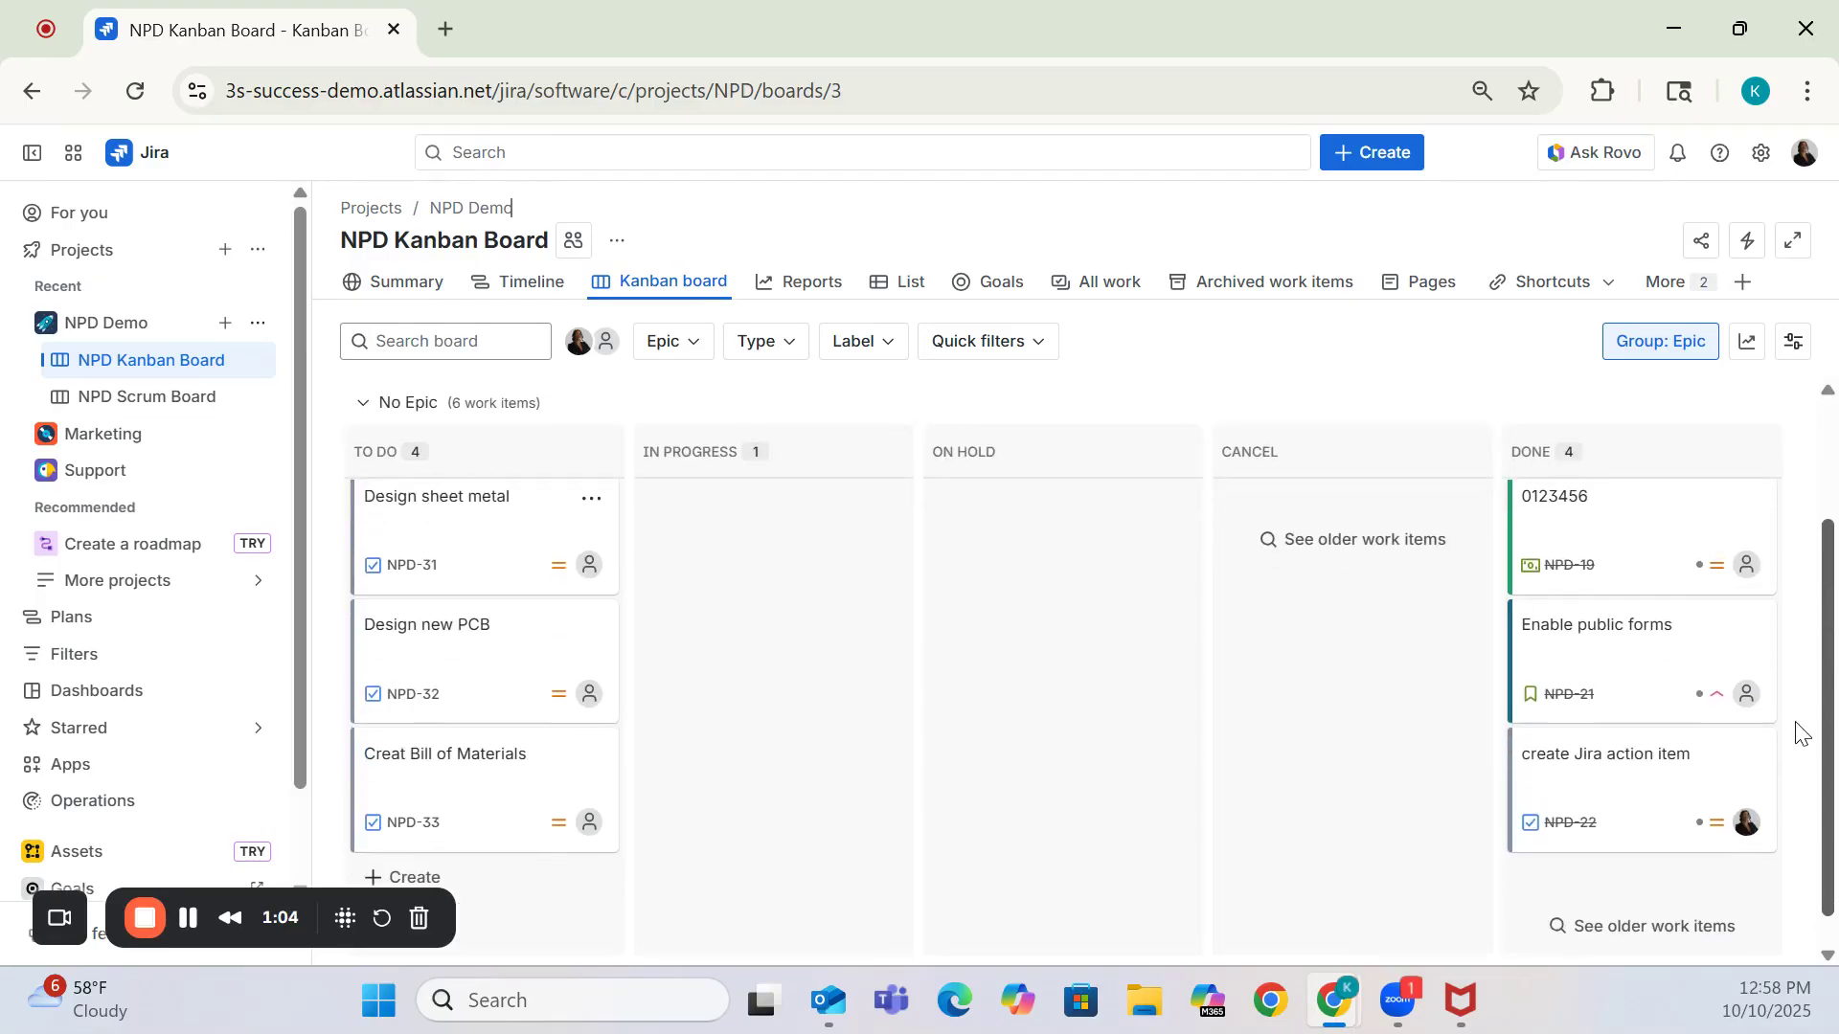
left_click_drag(1789, 711, 1775, 674)
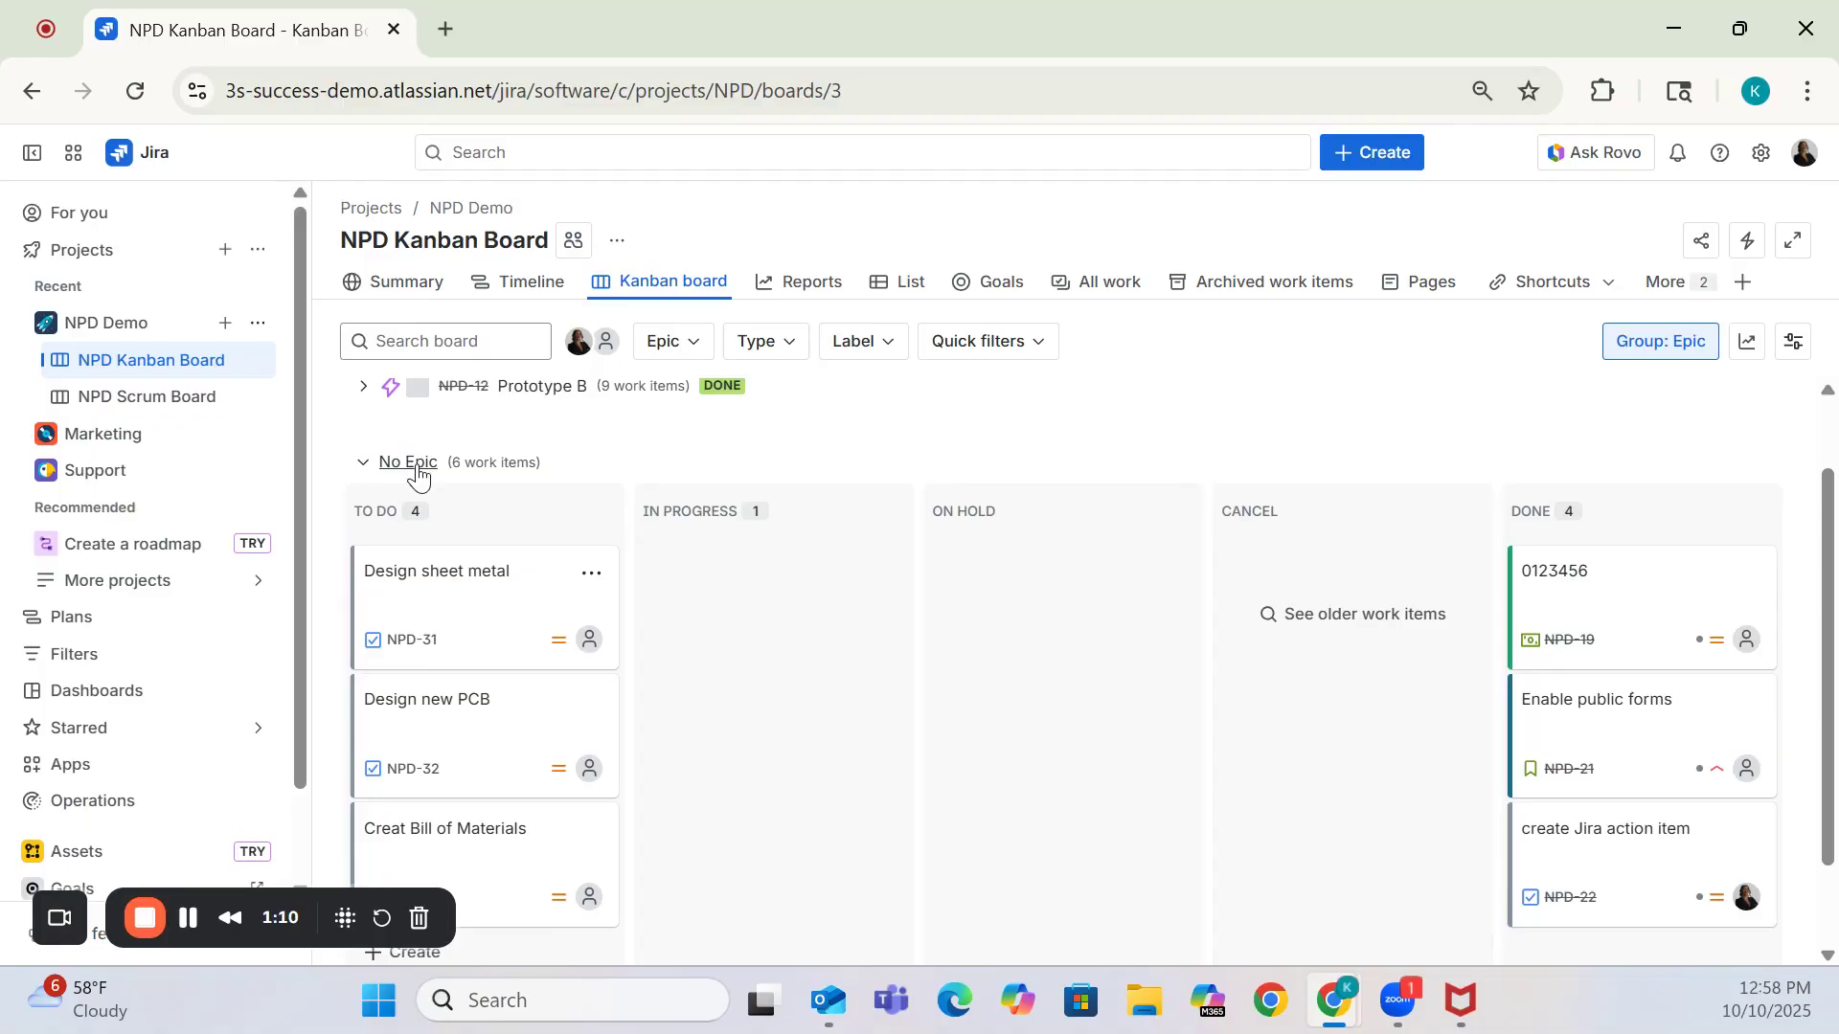
scroll(477, 482, "down", 1)
scroll(477, 482, "up", 2)
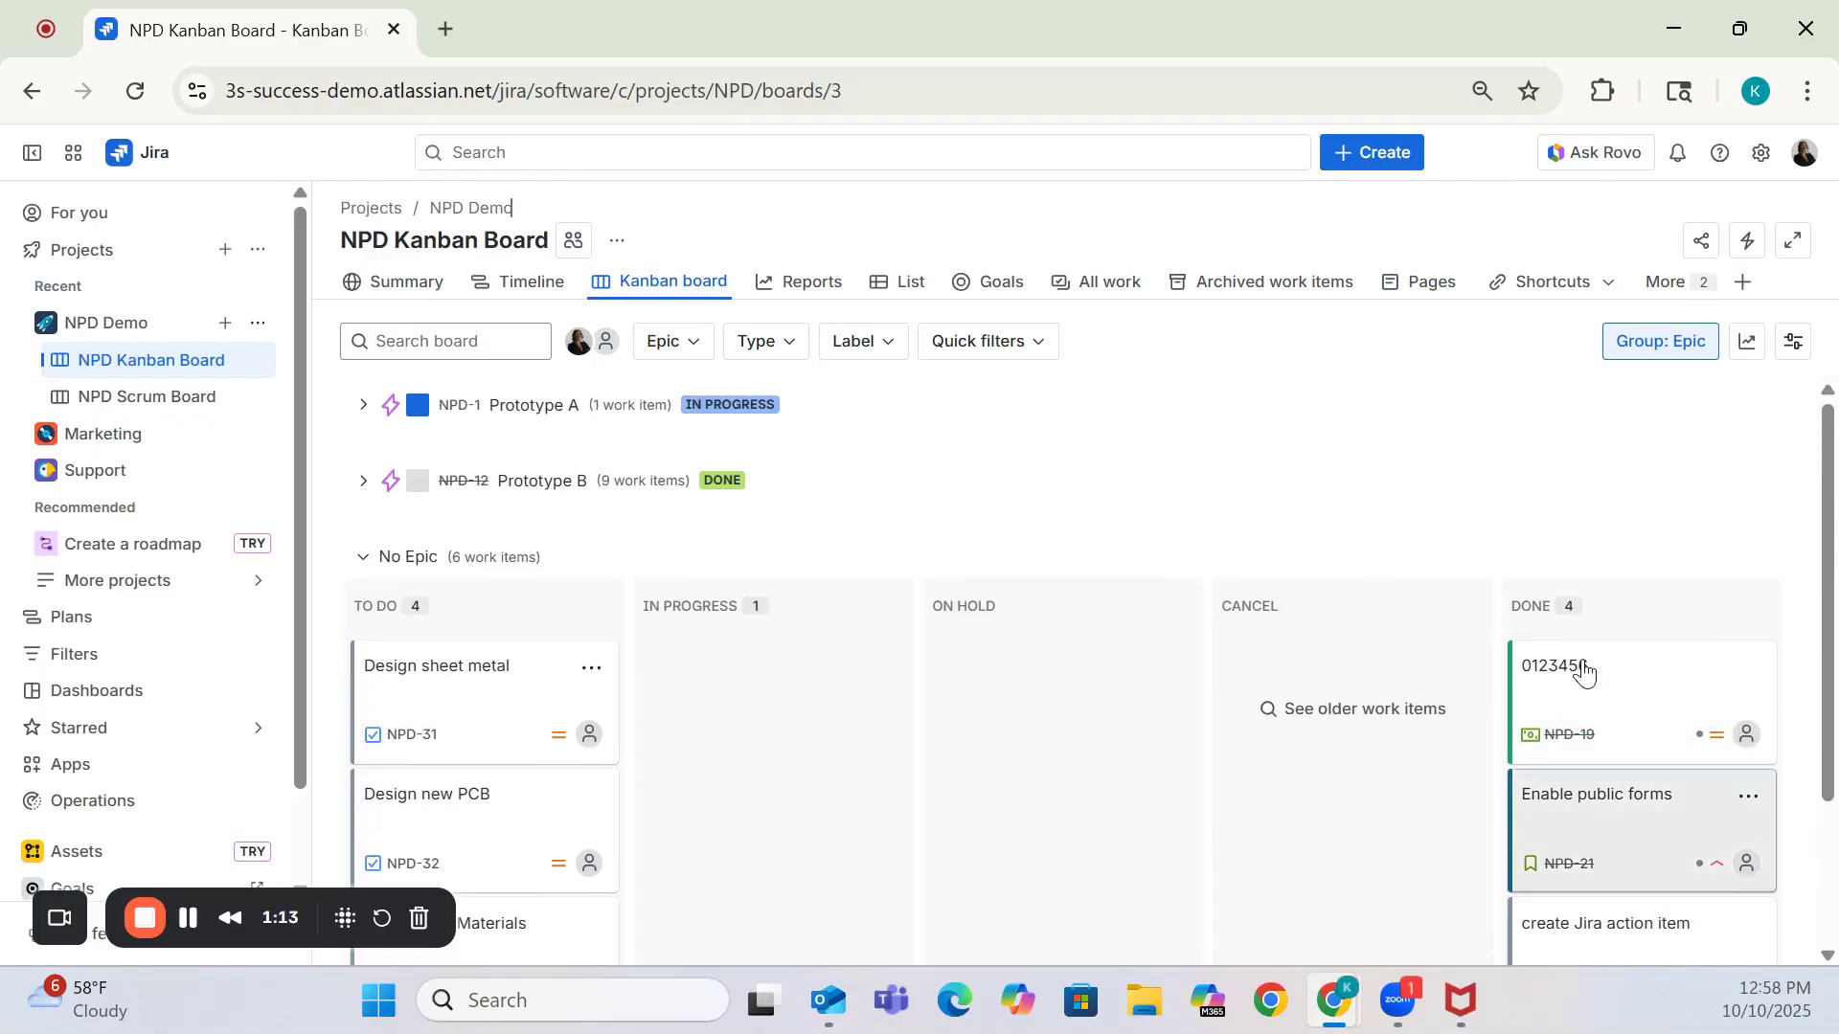
left_click_drag(1819, 555, 1818, 666)
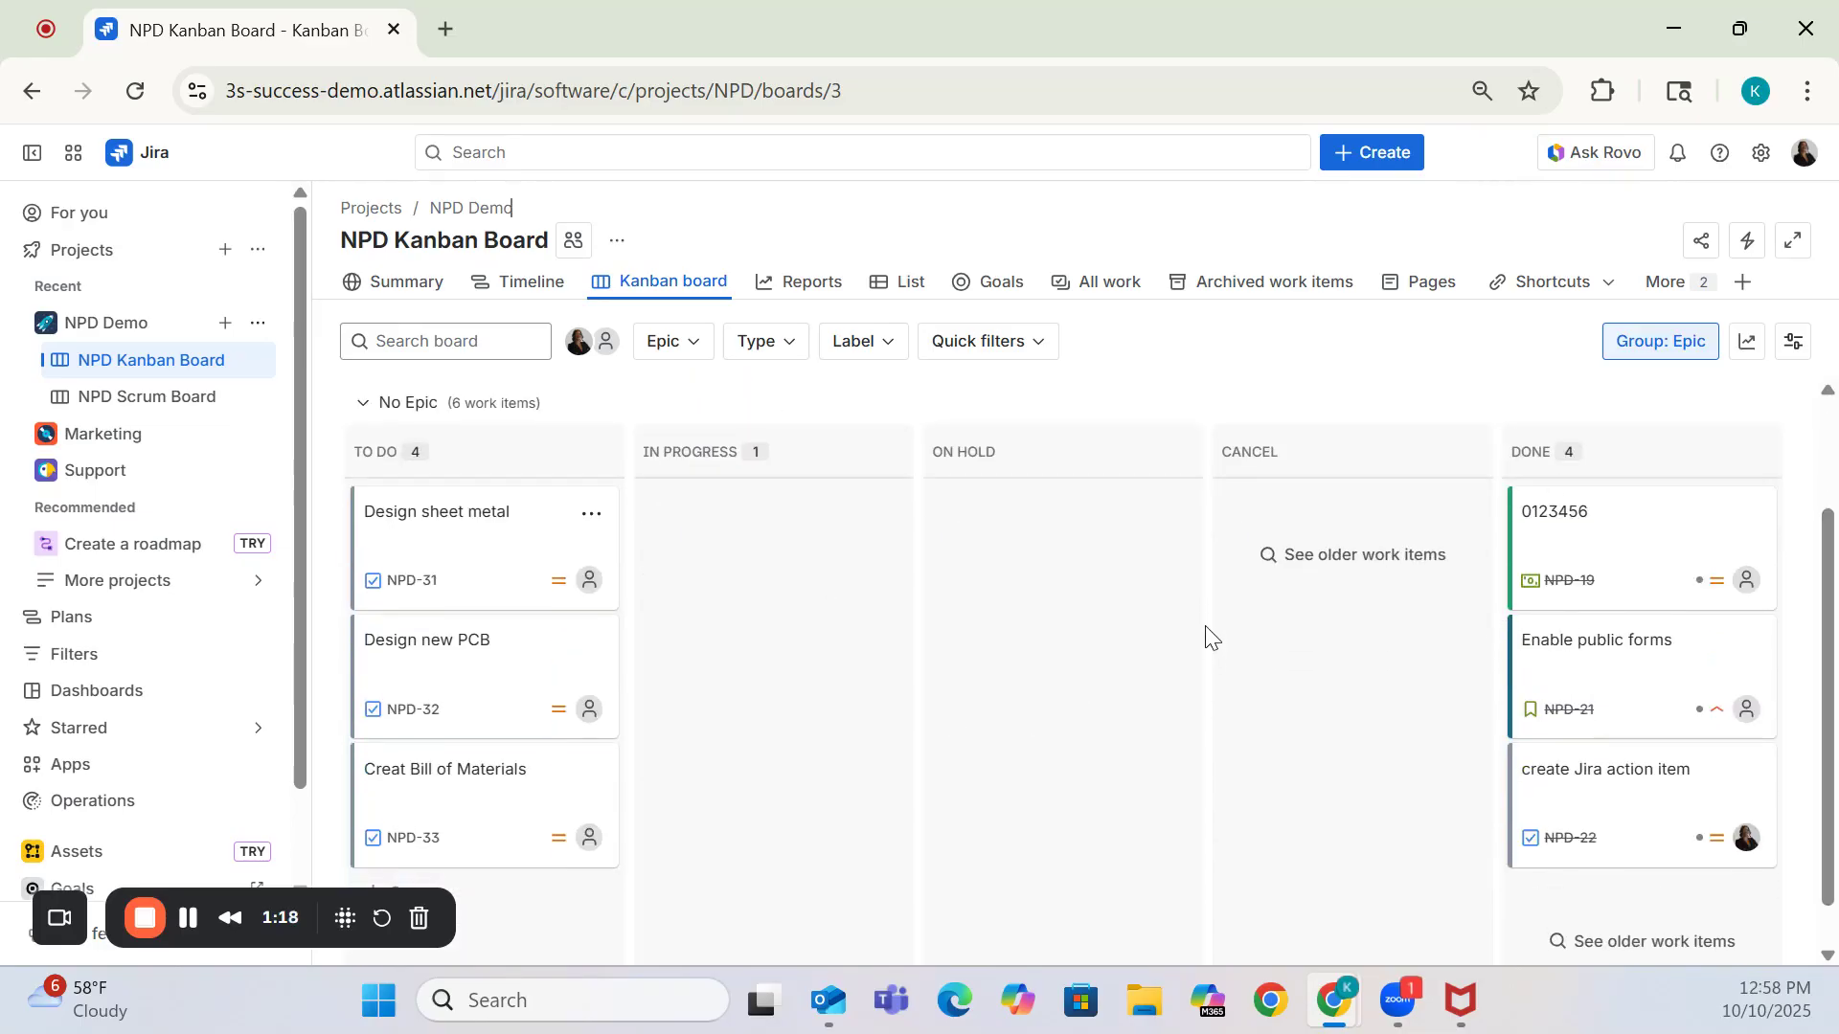
scroll(1100, 722, "up", 2)
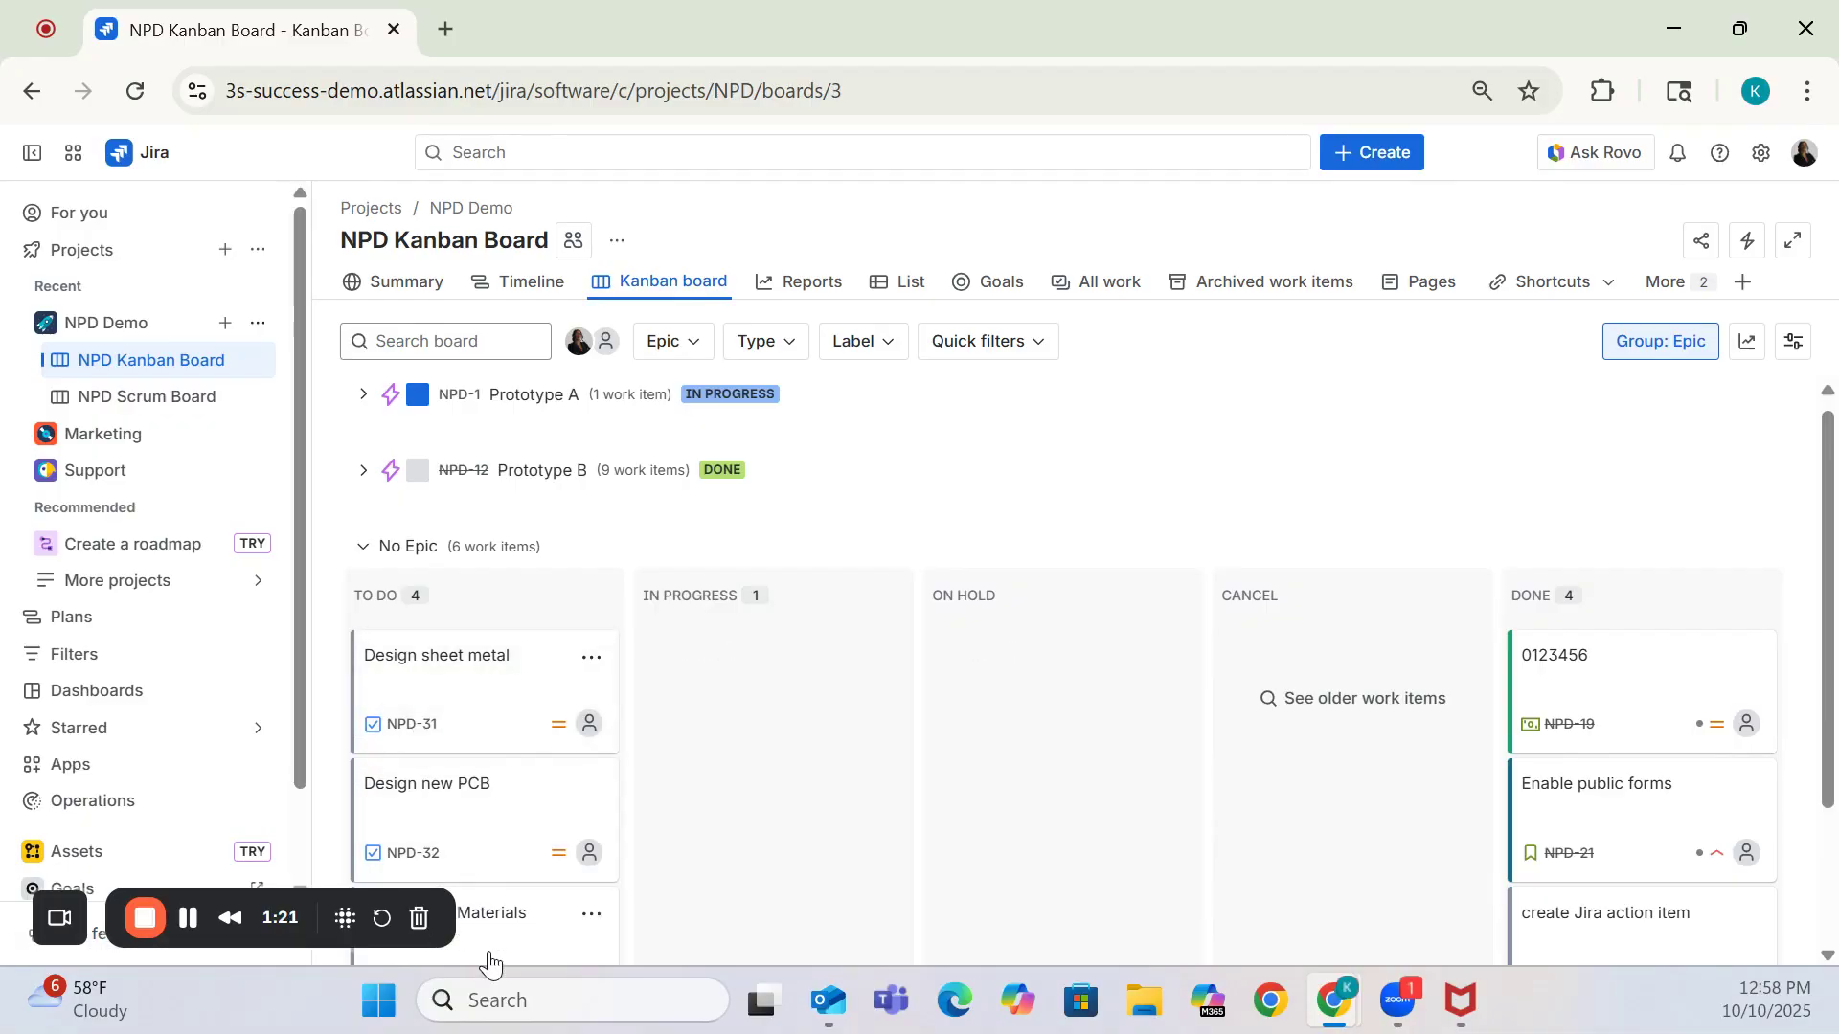
scroll(493, 891, "down", 2)
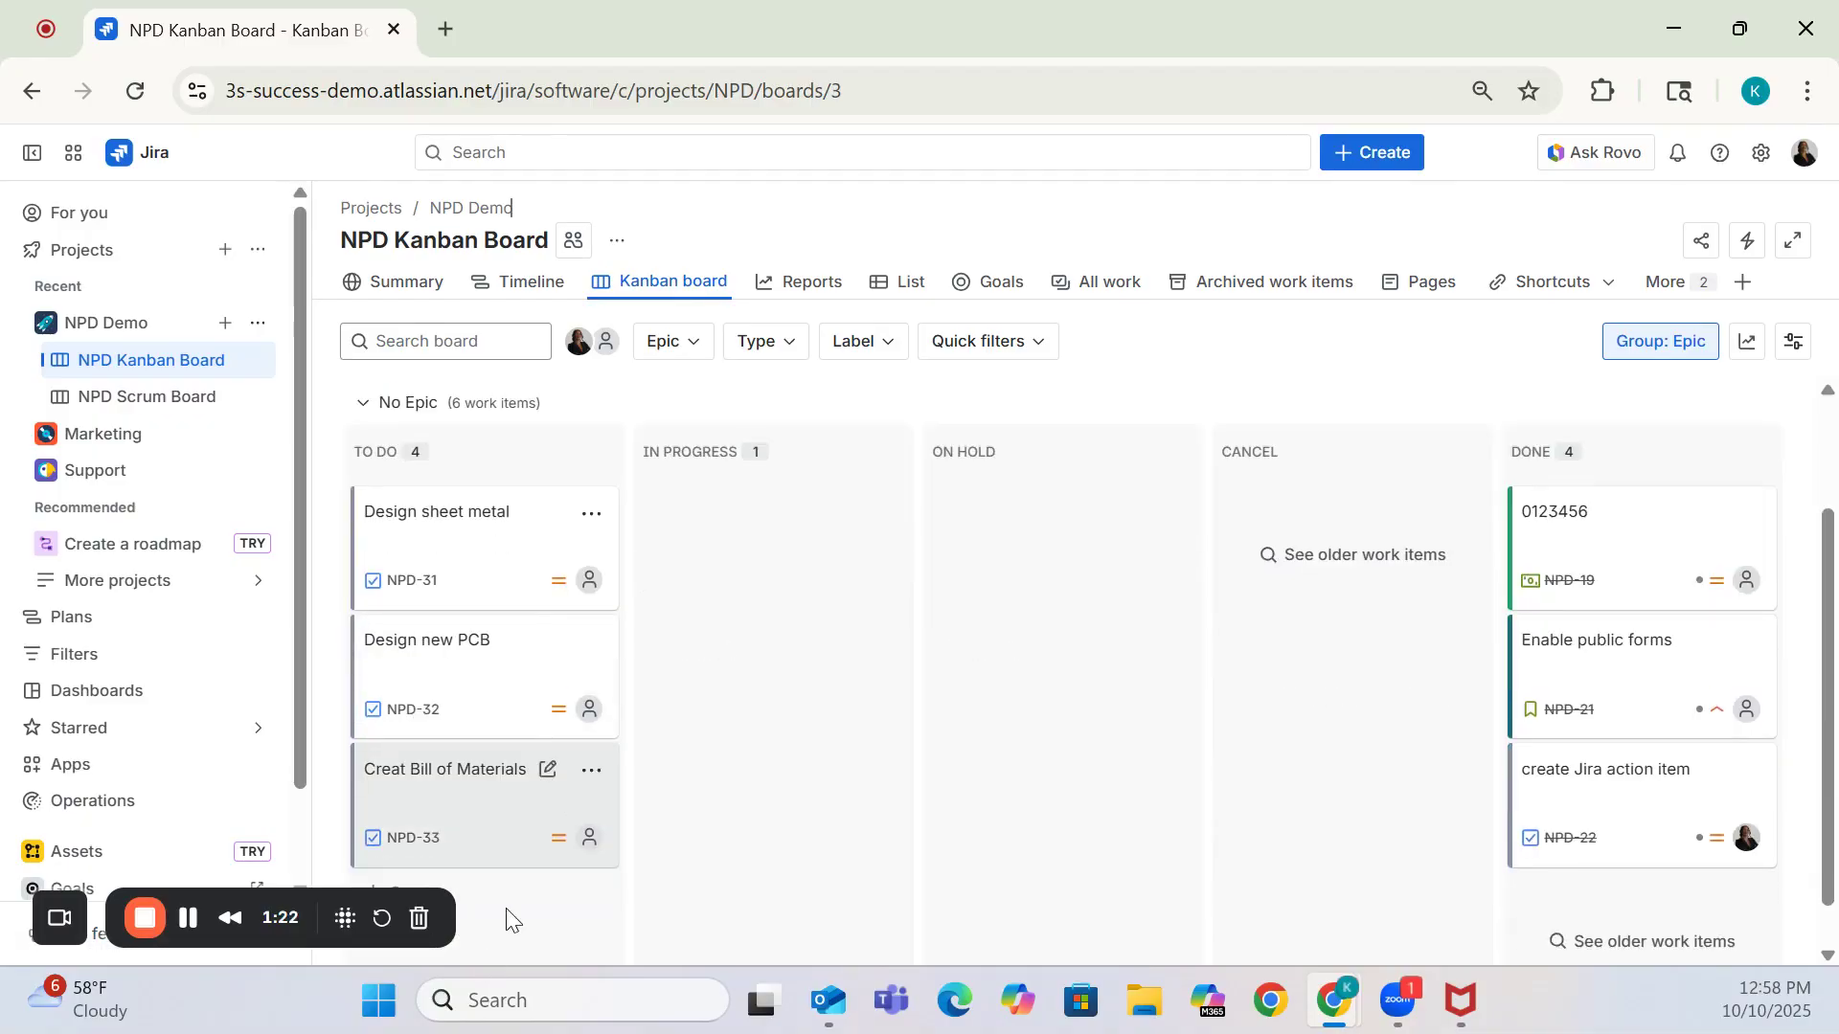
Step: In the project's full work item list, replace the JQL query's ORDER BY clause with "AND key = NPD-31"
left_click(1109, 290)
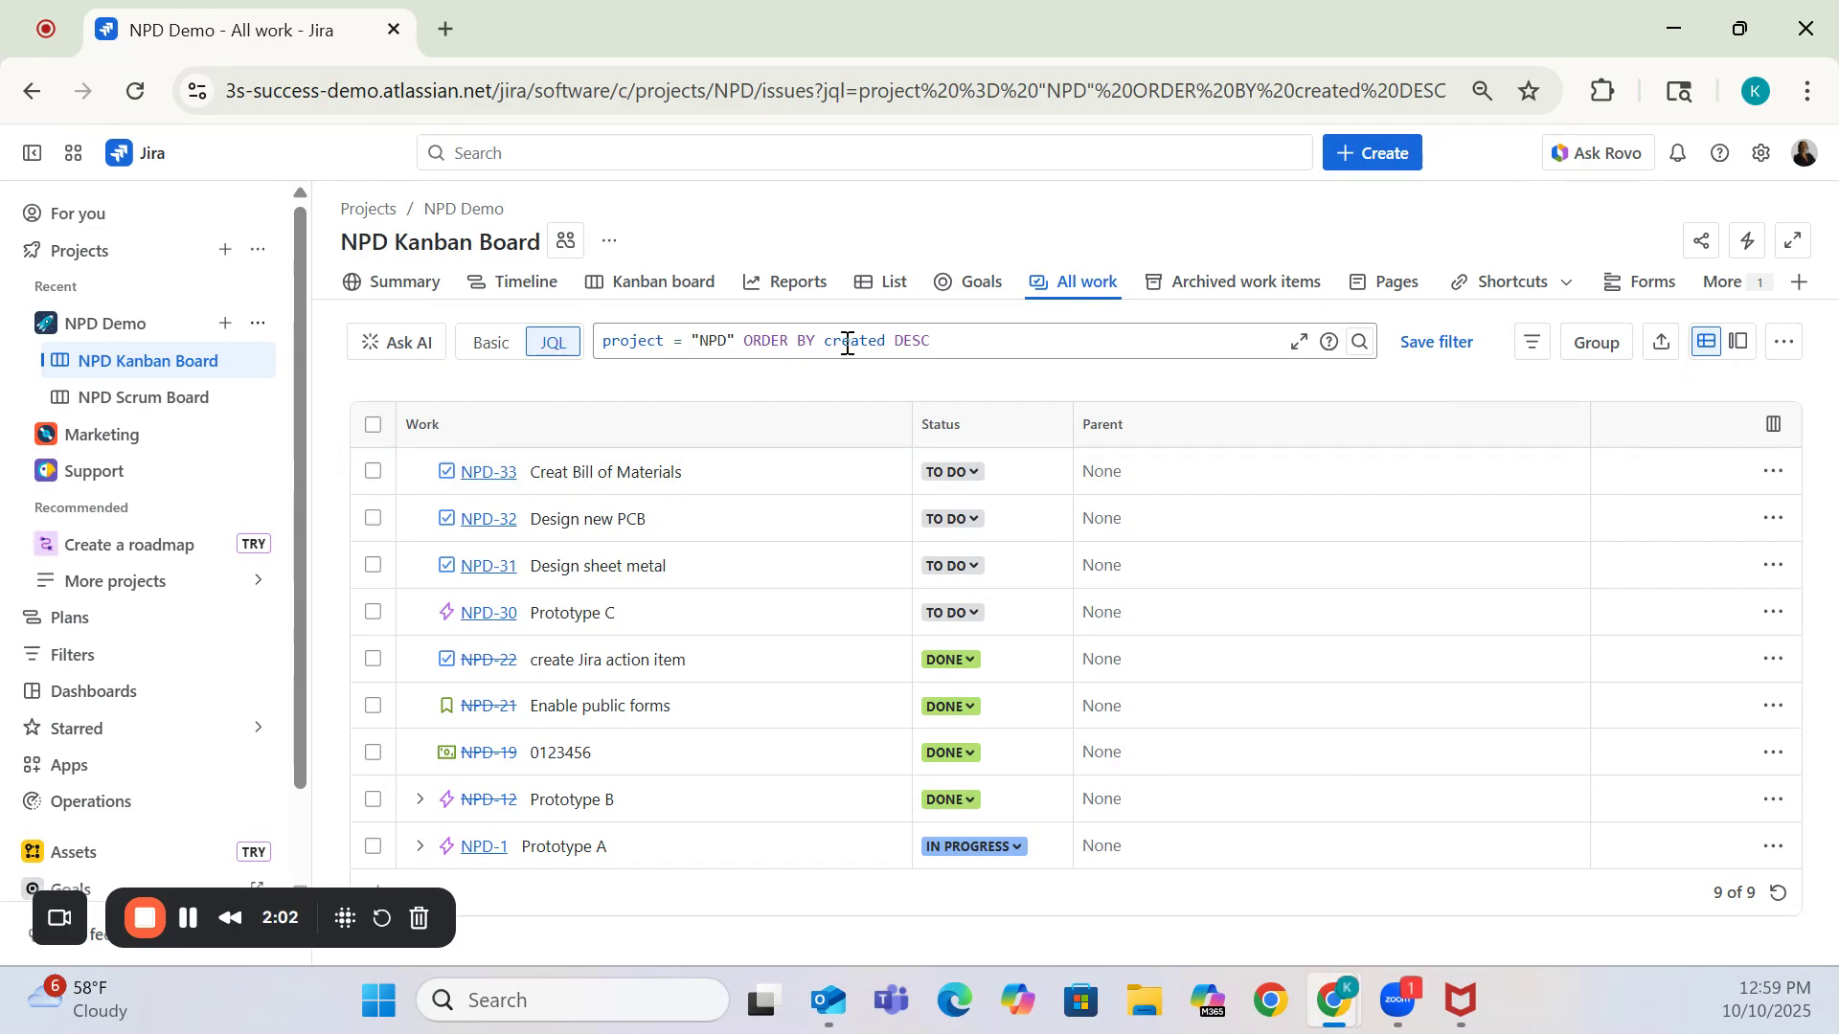
left_click_drag(852, 320, 747, 337)
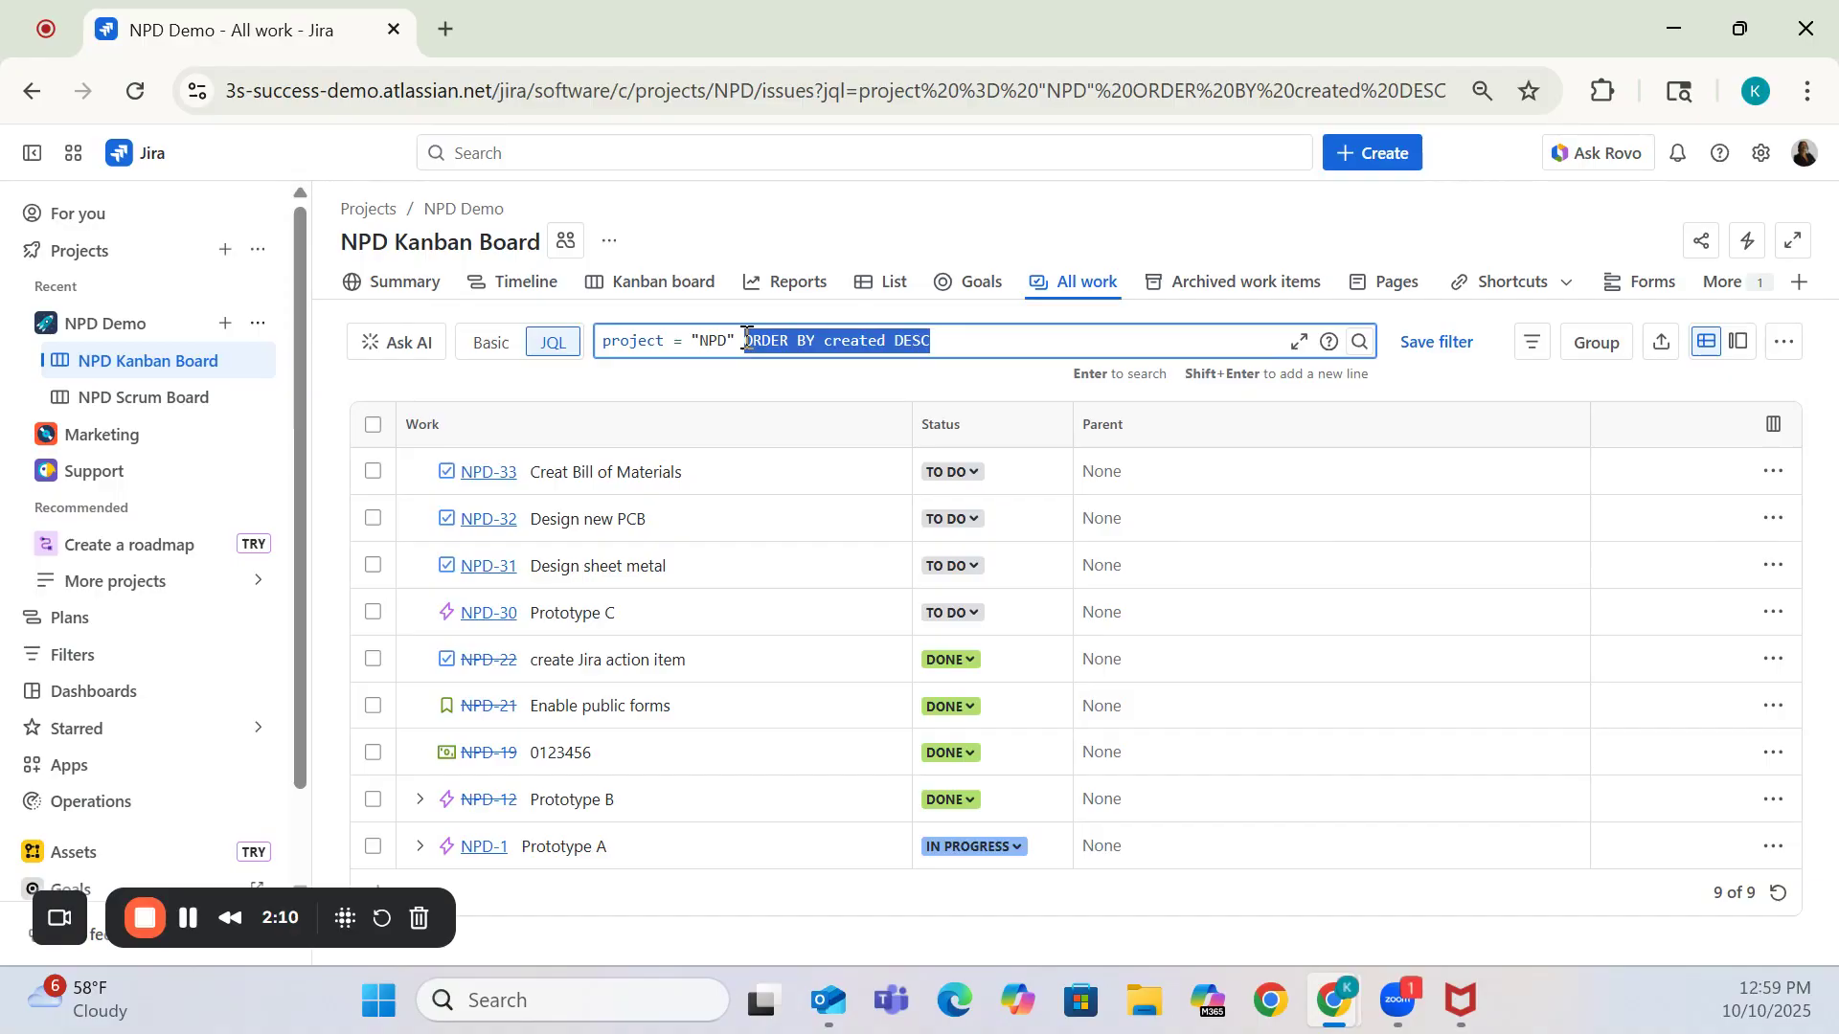
key("BackSpace")
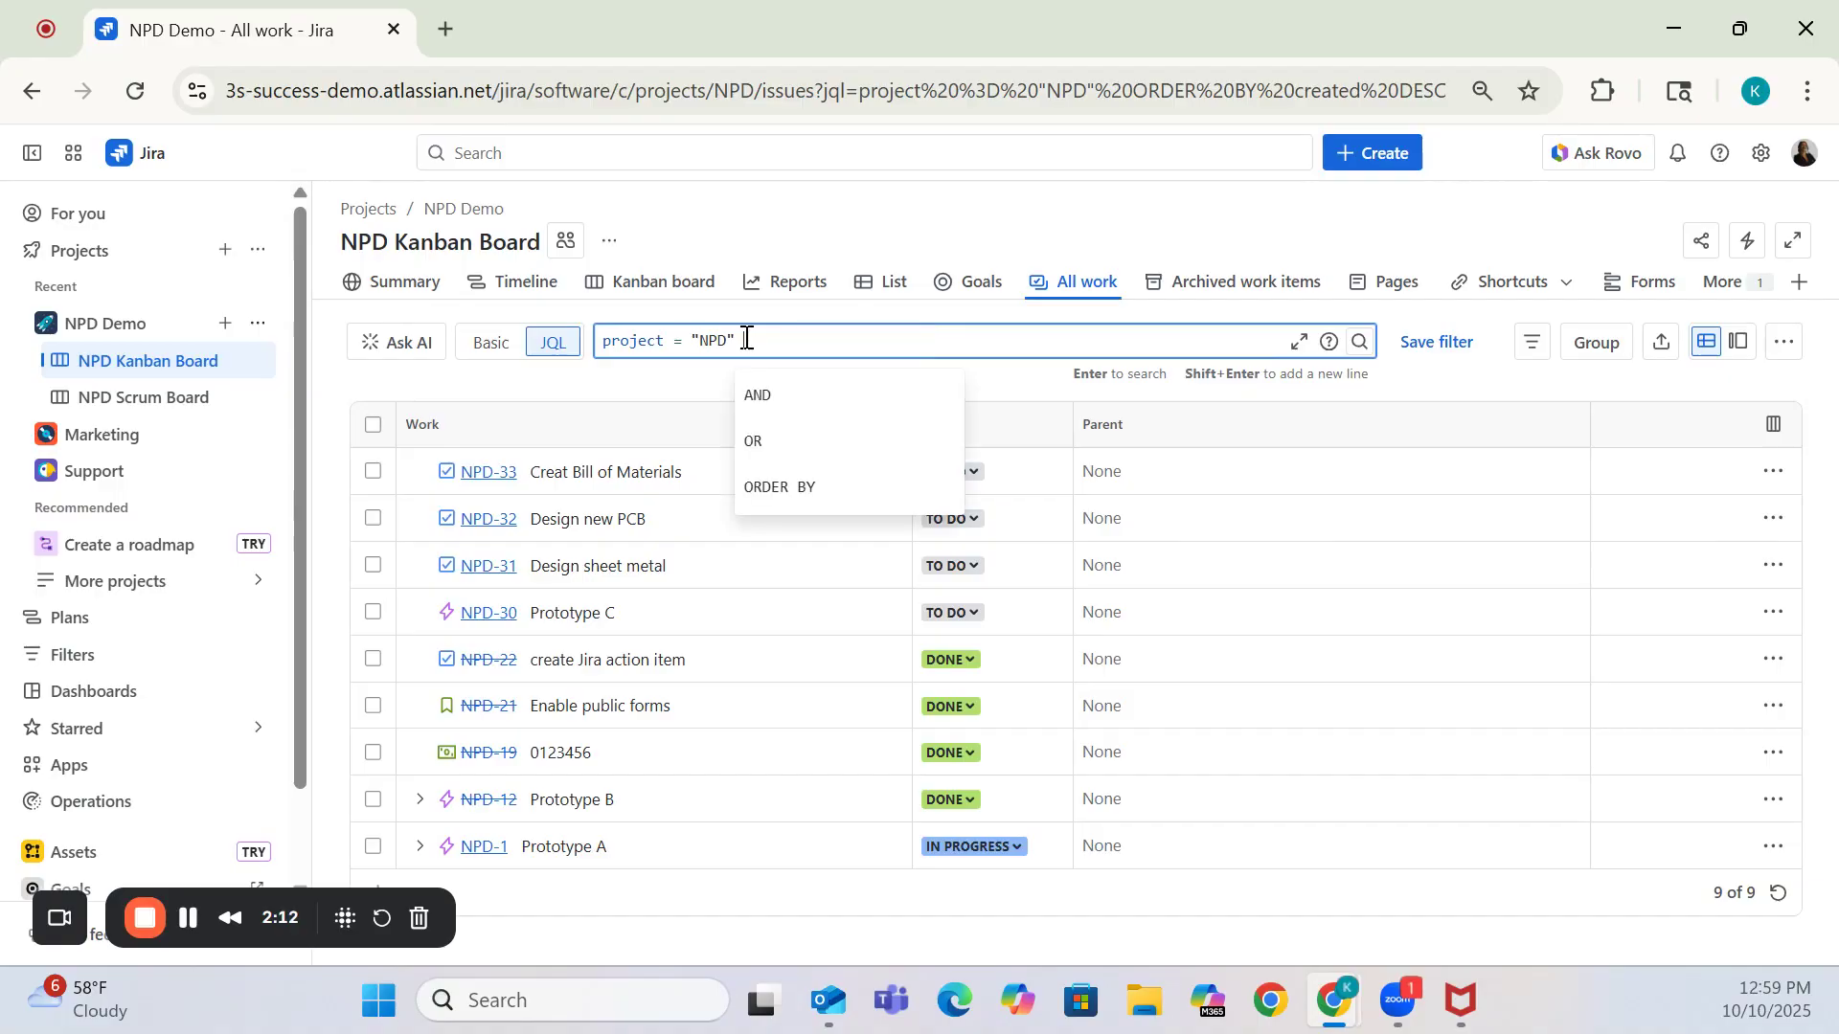
key("BackSpace")
type("AND key = NPD-31")
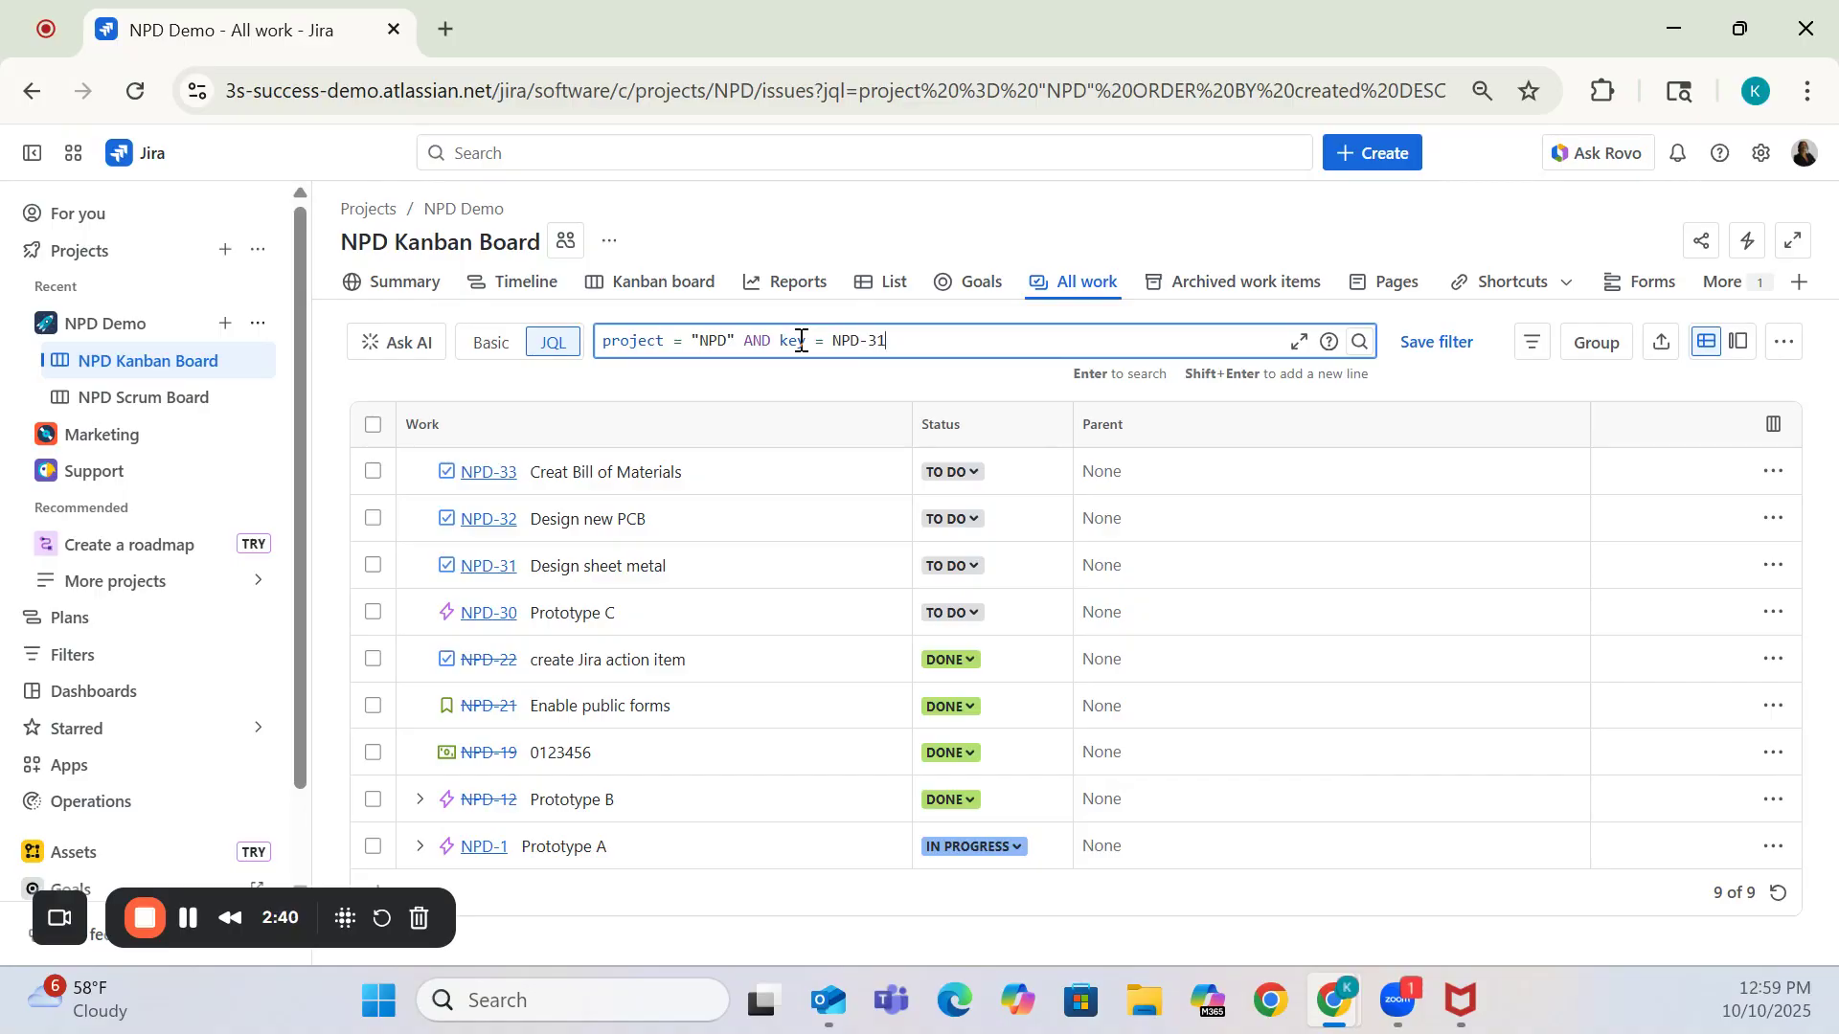
Step: Extend the JQL query with "OR key = NPD-32 OR key = NPD-33" and run the search
type(" OR NPD")
key("BackSpace")
type("key = ")
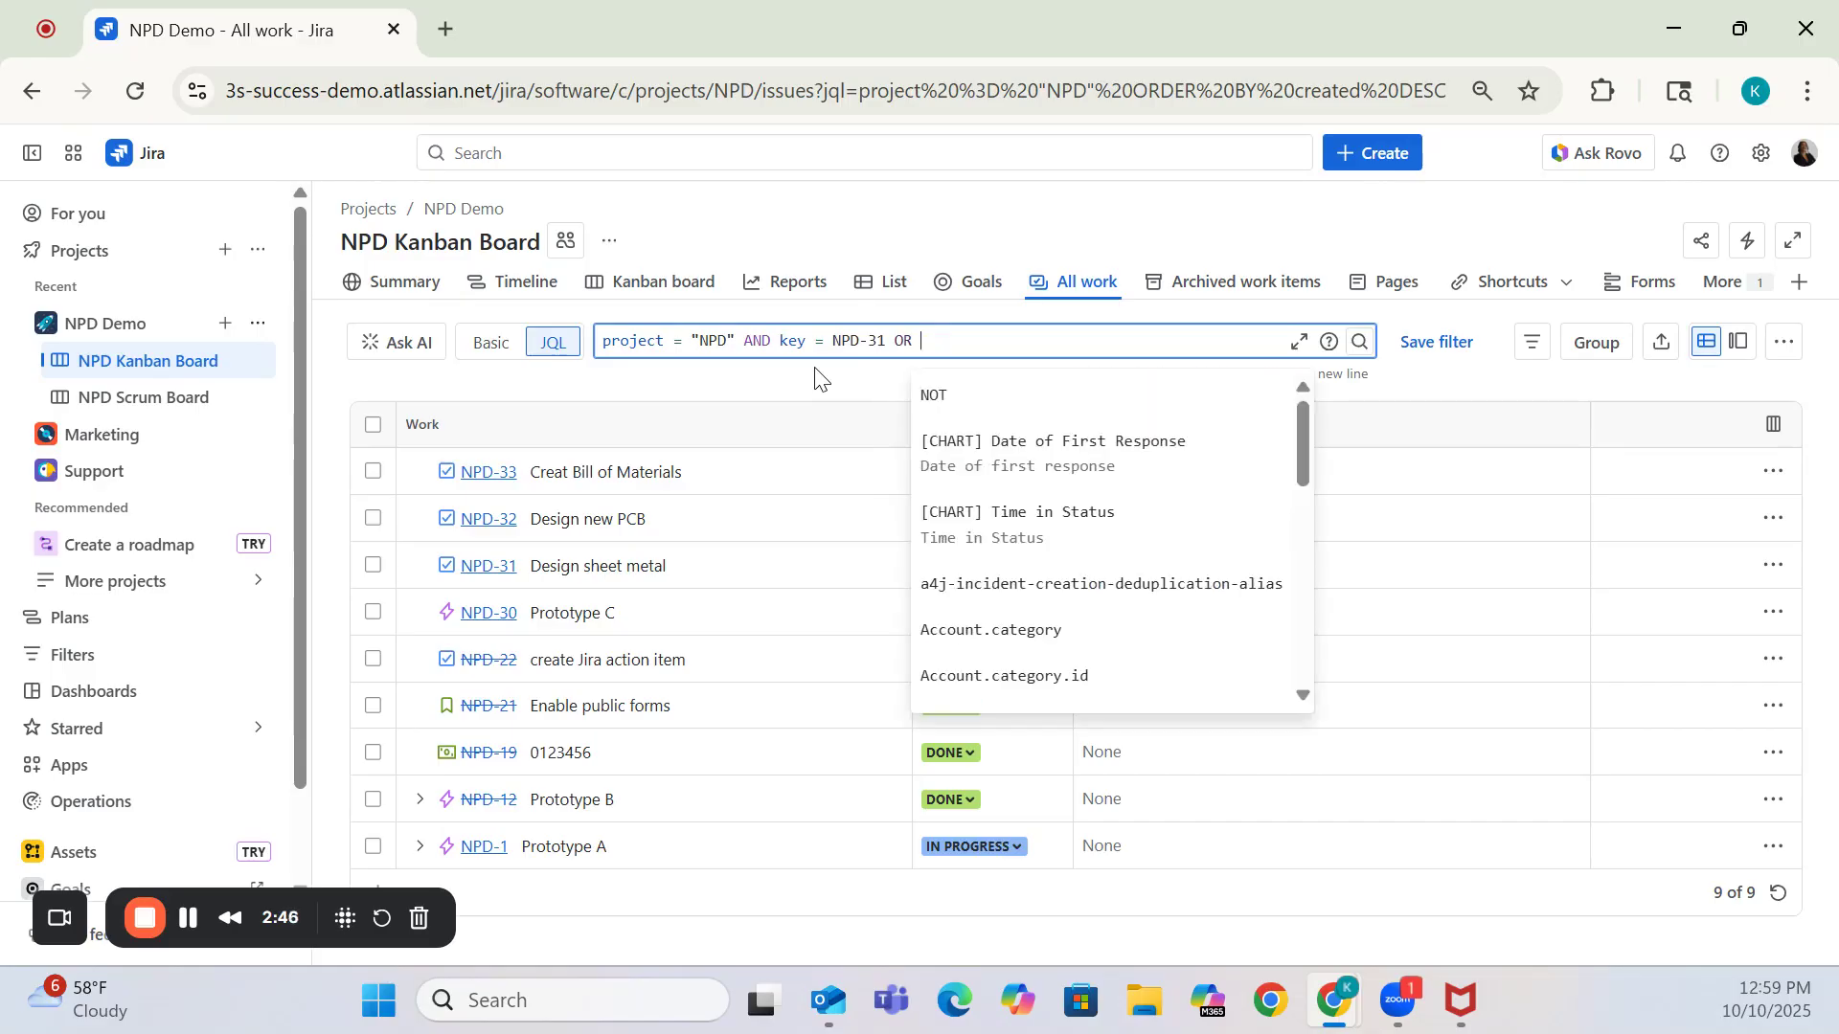
type("N")
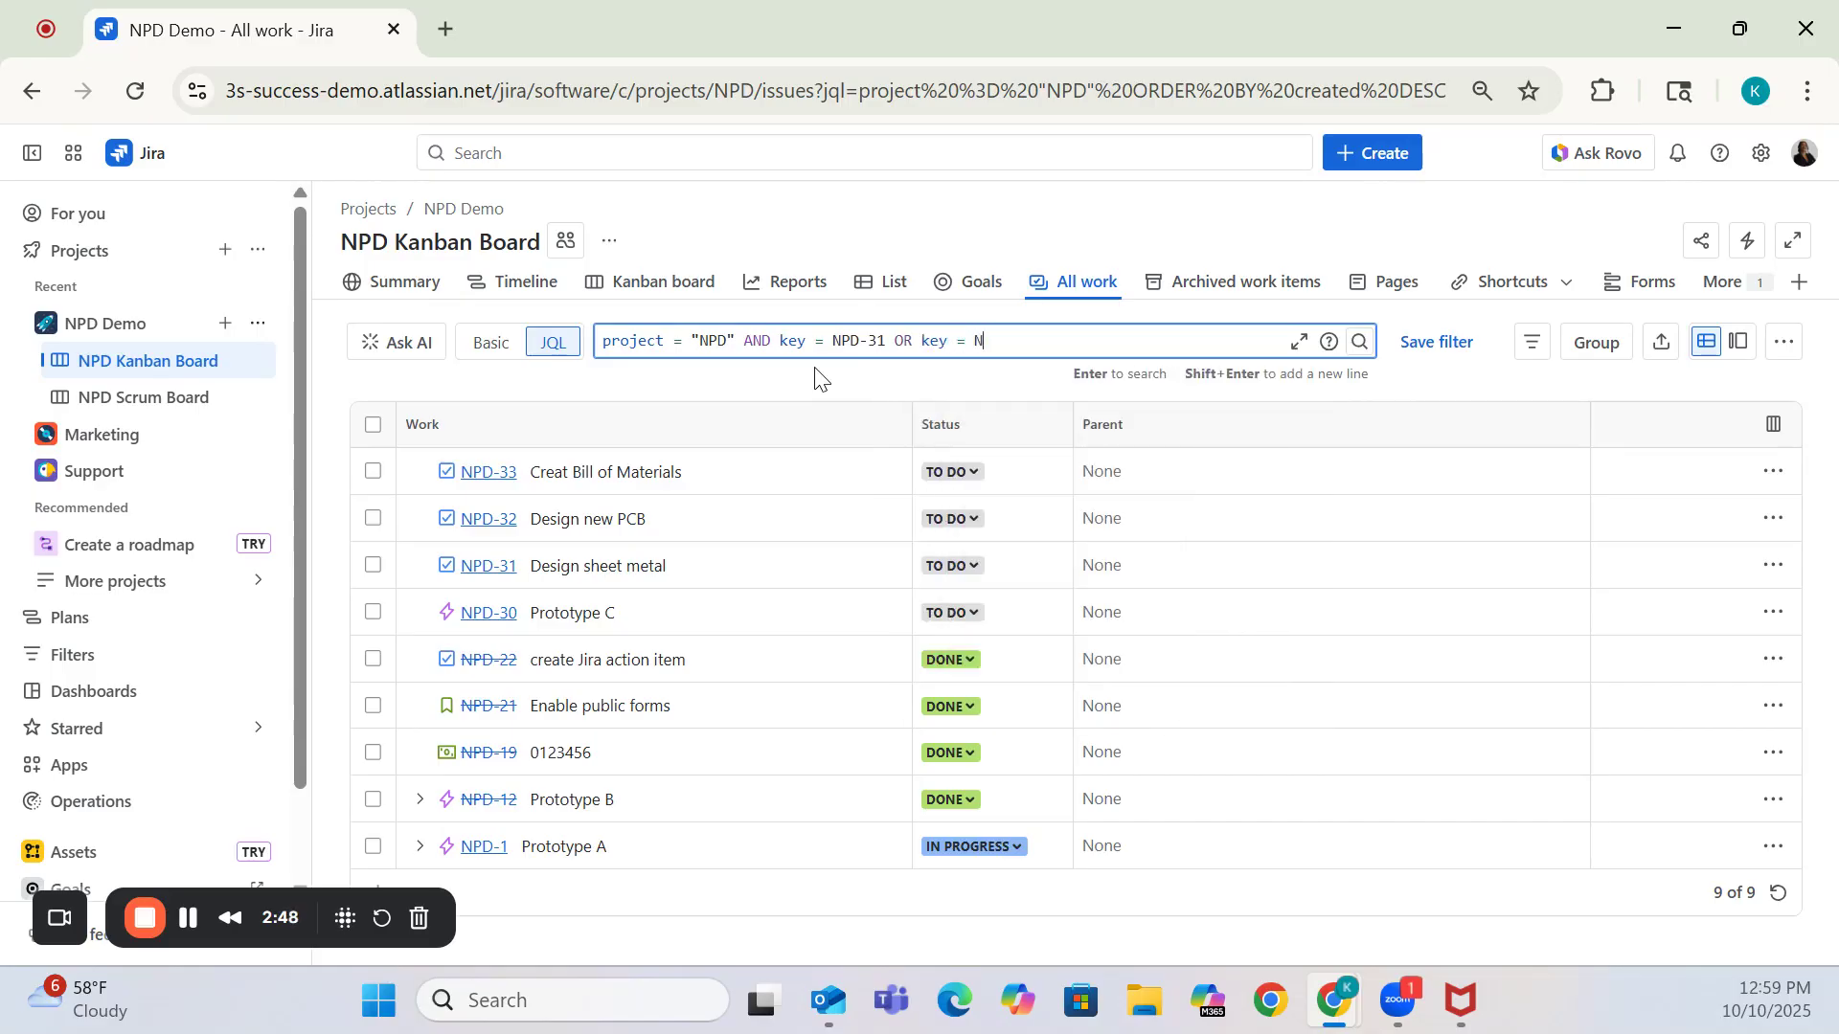
type("PD-32")
type(" OR key")
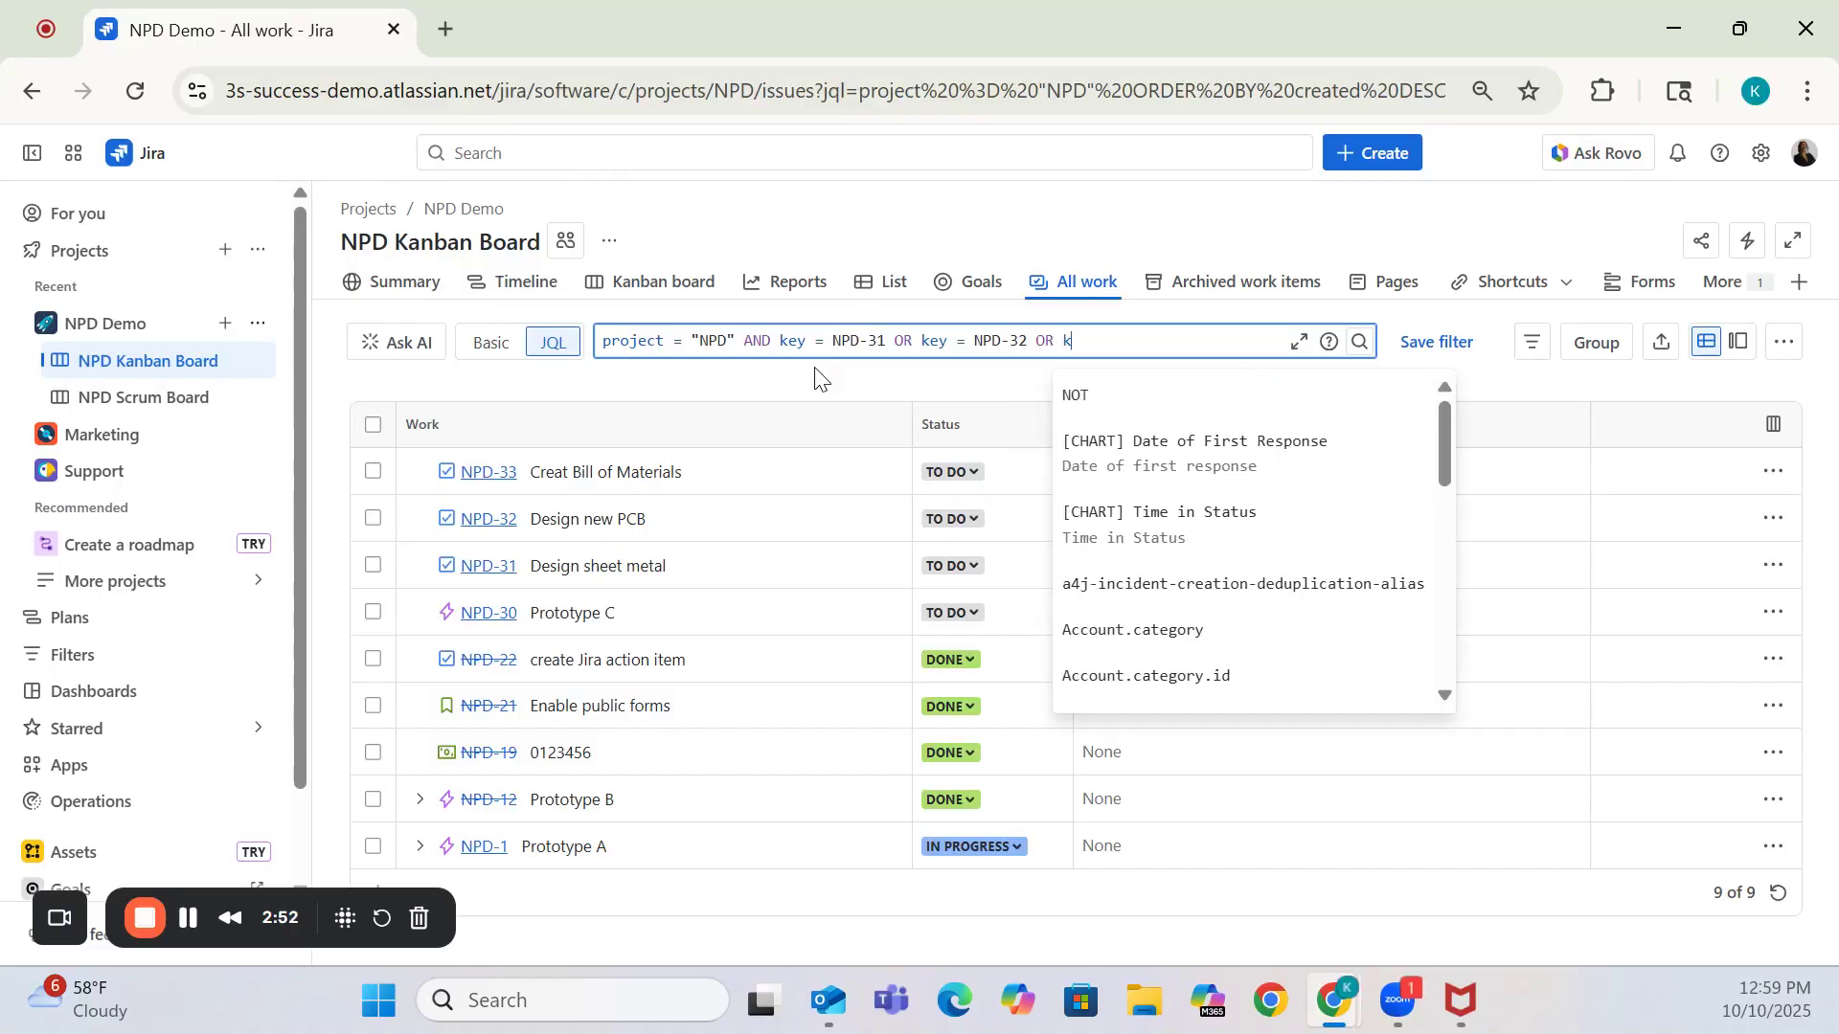
type(" = NPD")
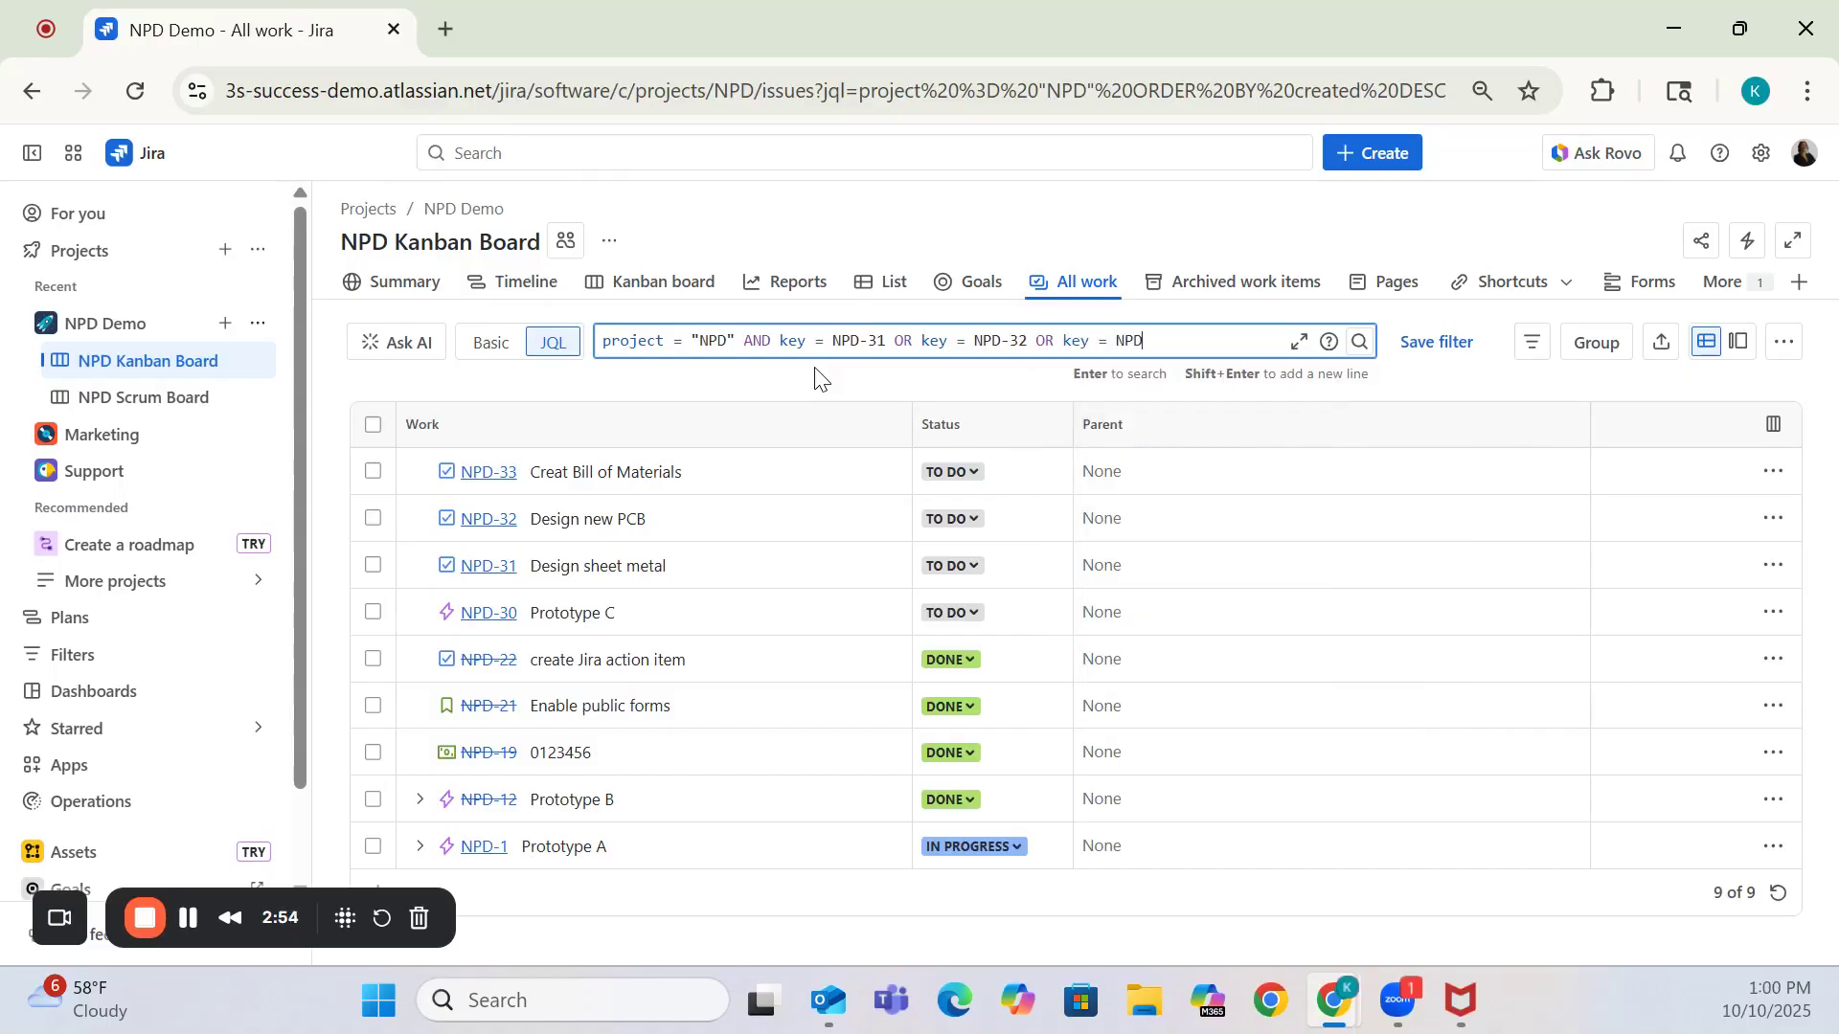
type("-33")
key("Return")
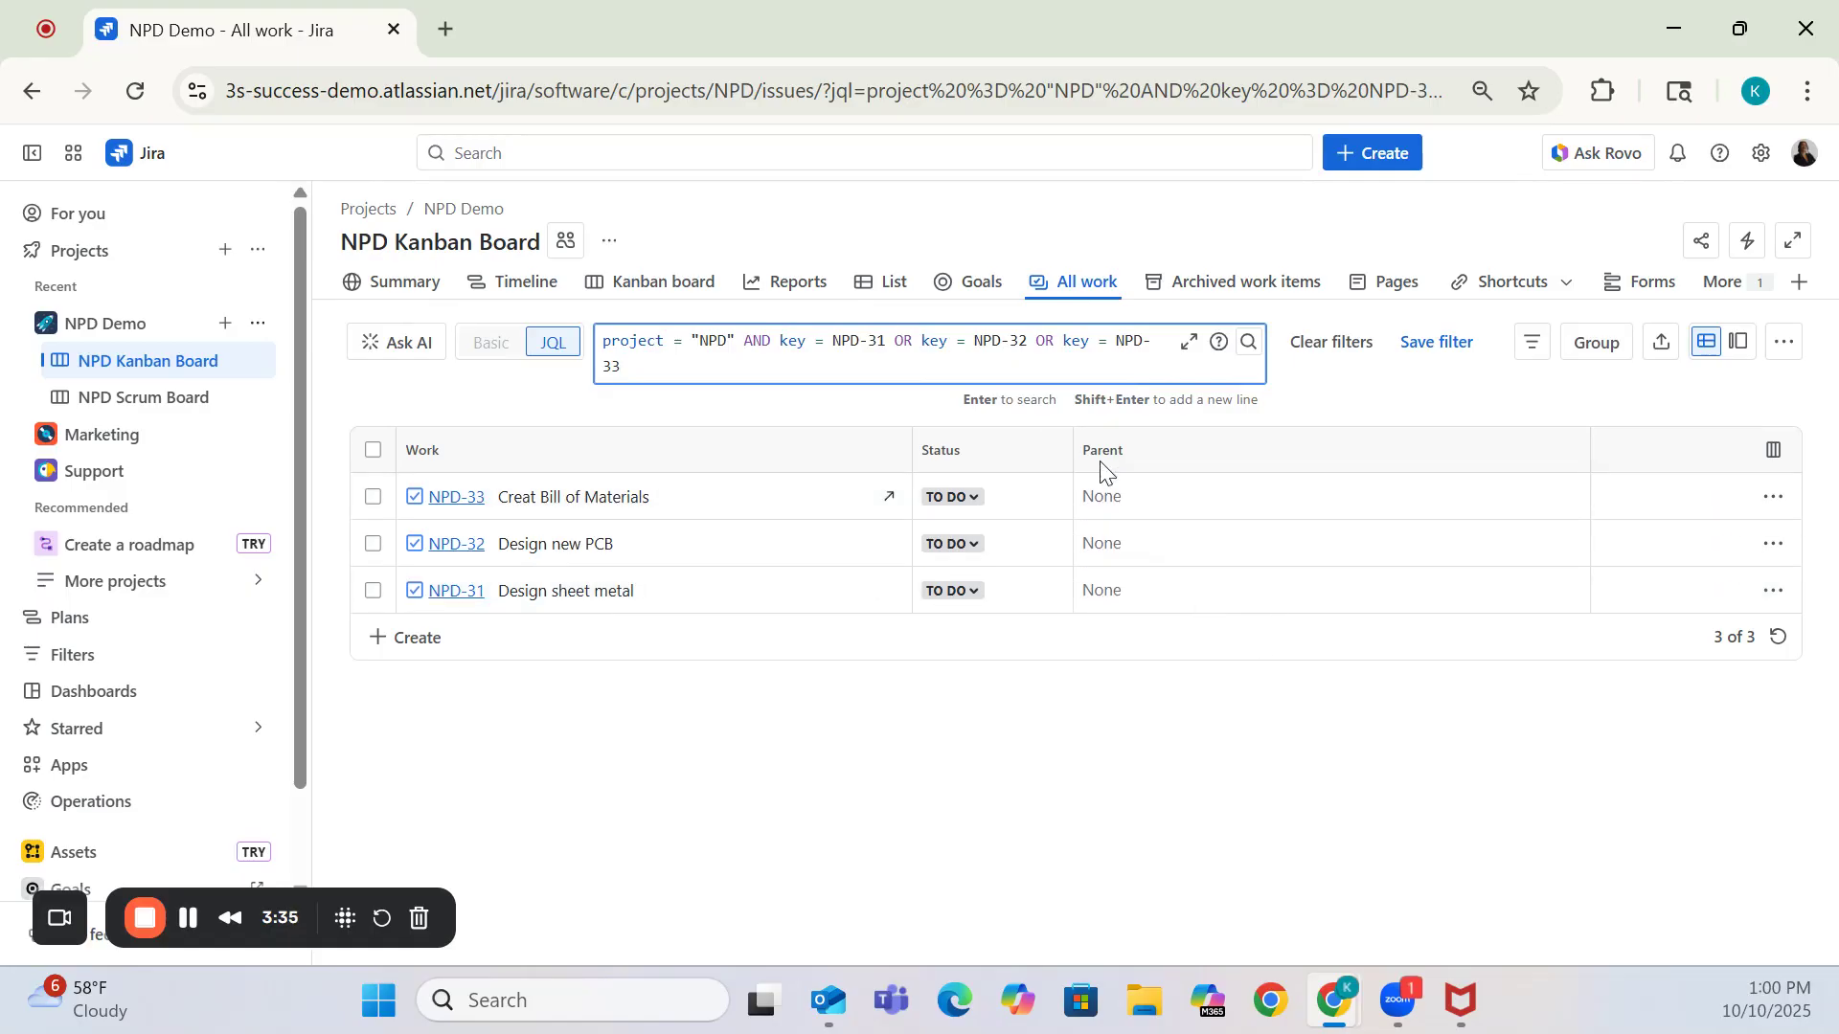
Step: Start a bulk change on all the filtered work items, with Edit Issues as the bulk action
left_click(1784, 355)
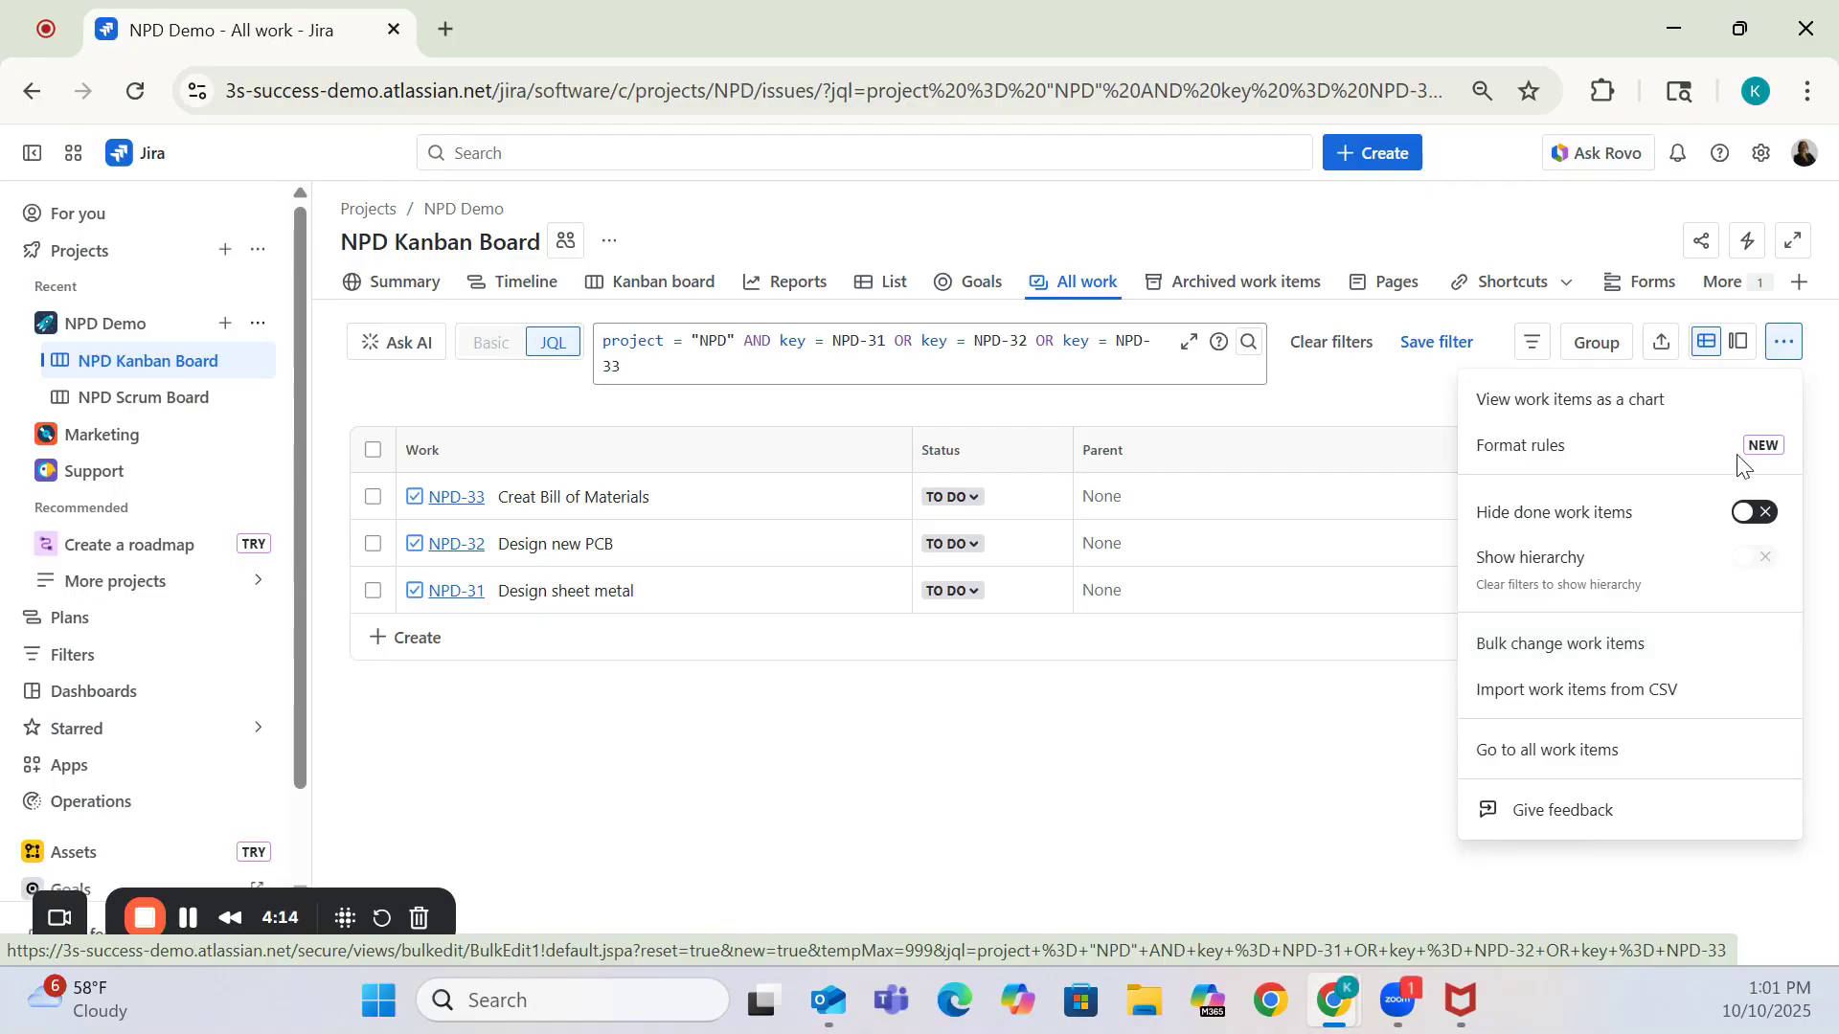
left_click(1615, 656)
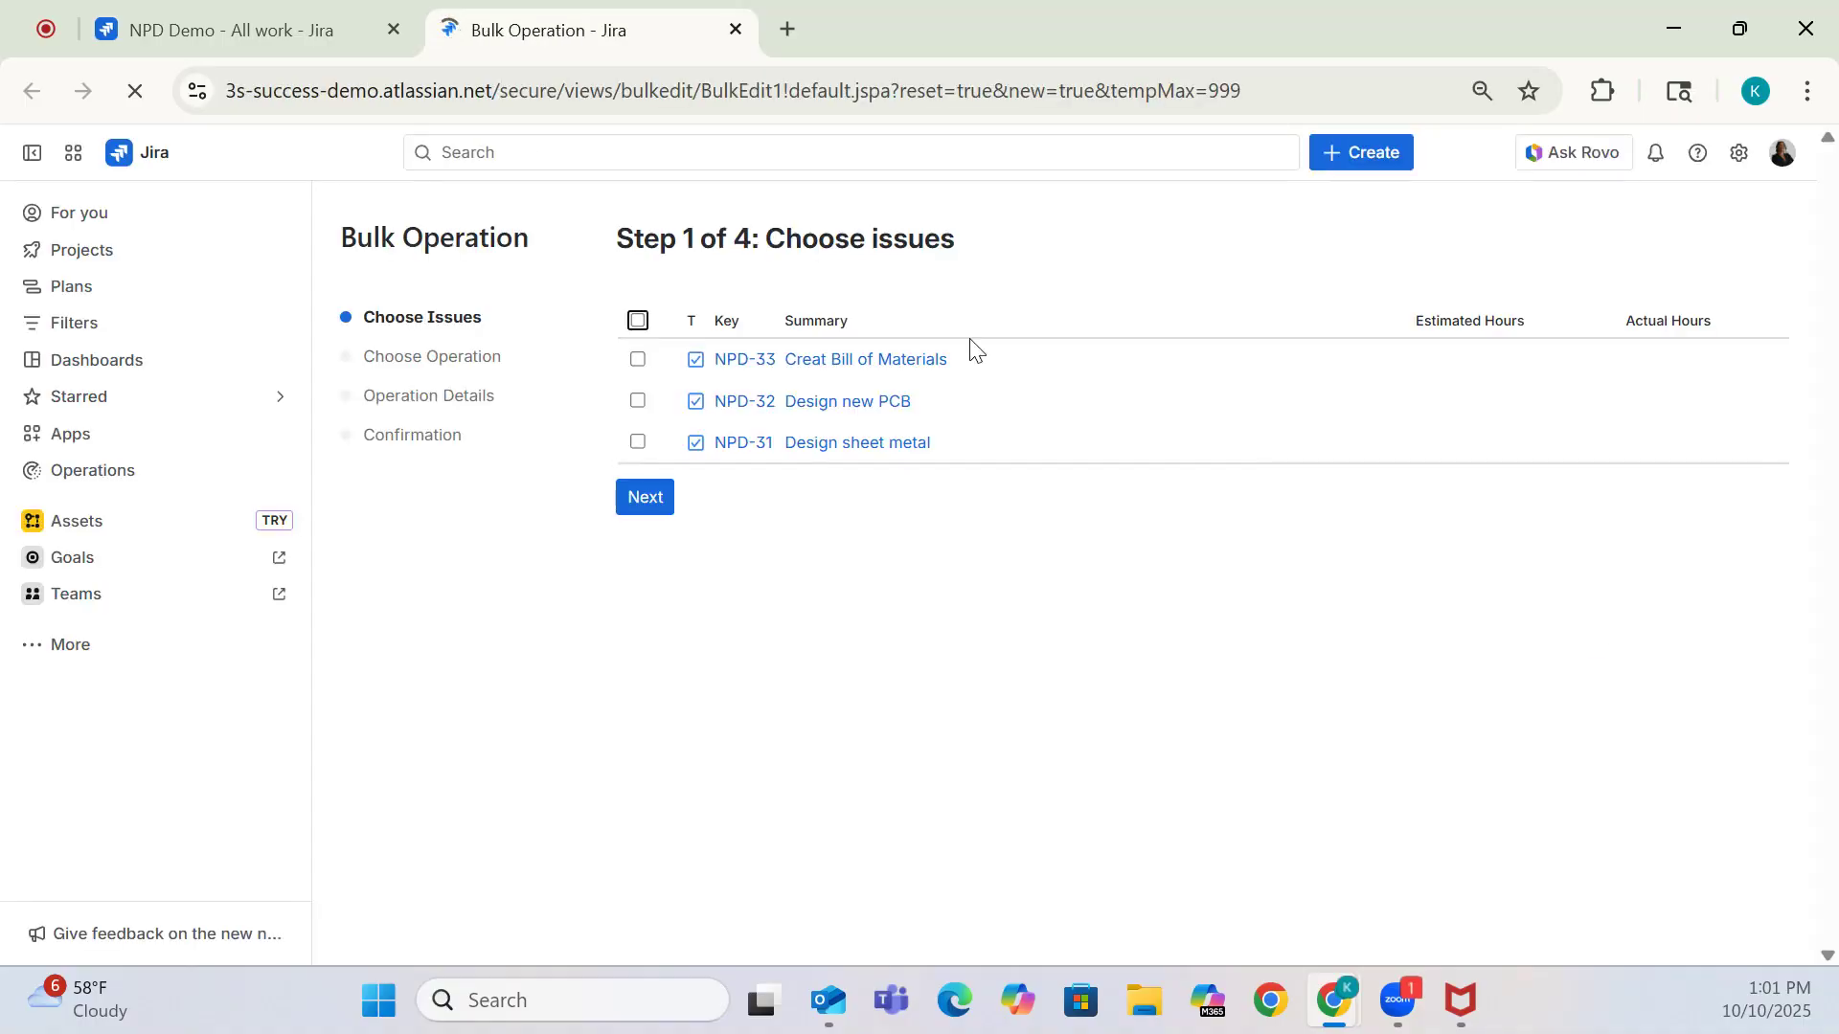
left_click(638, 322)
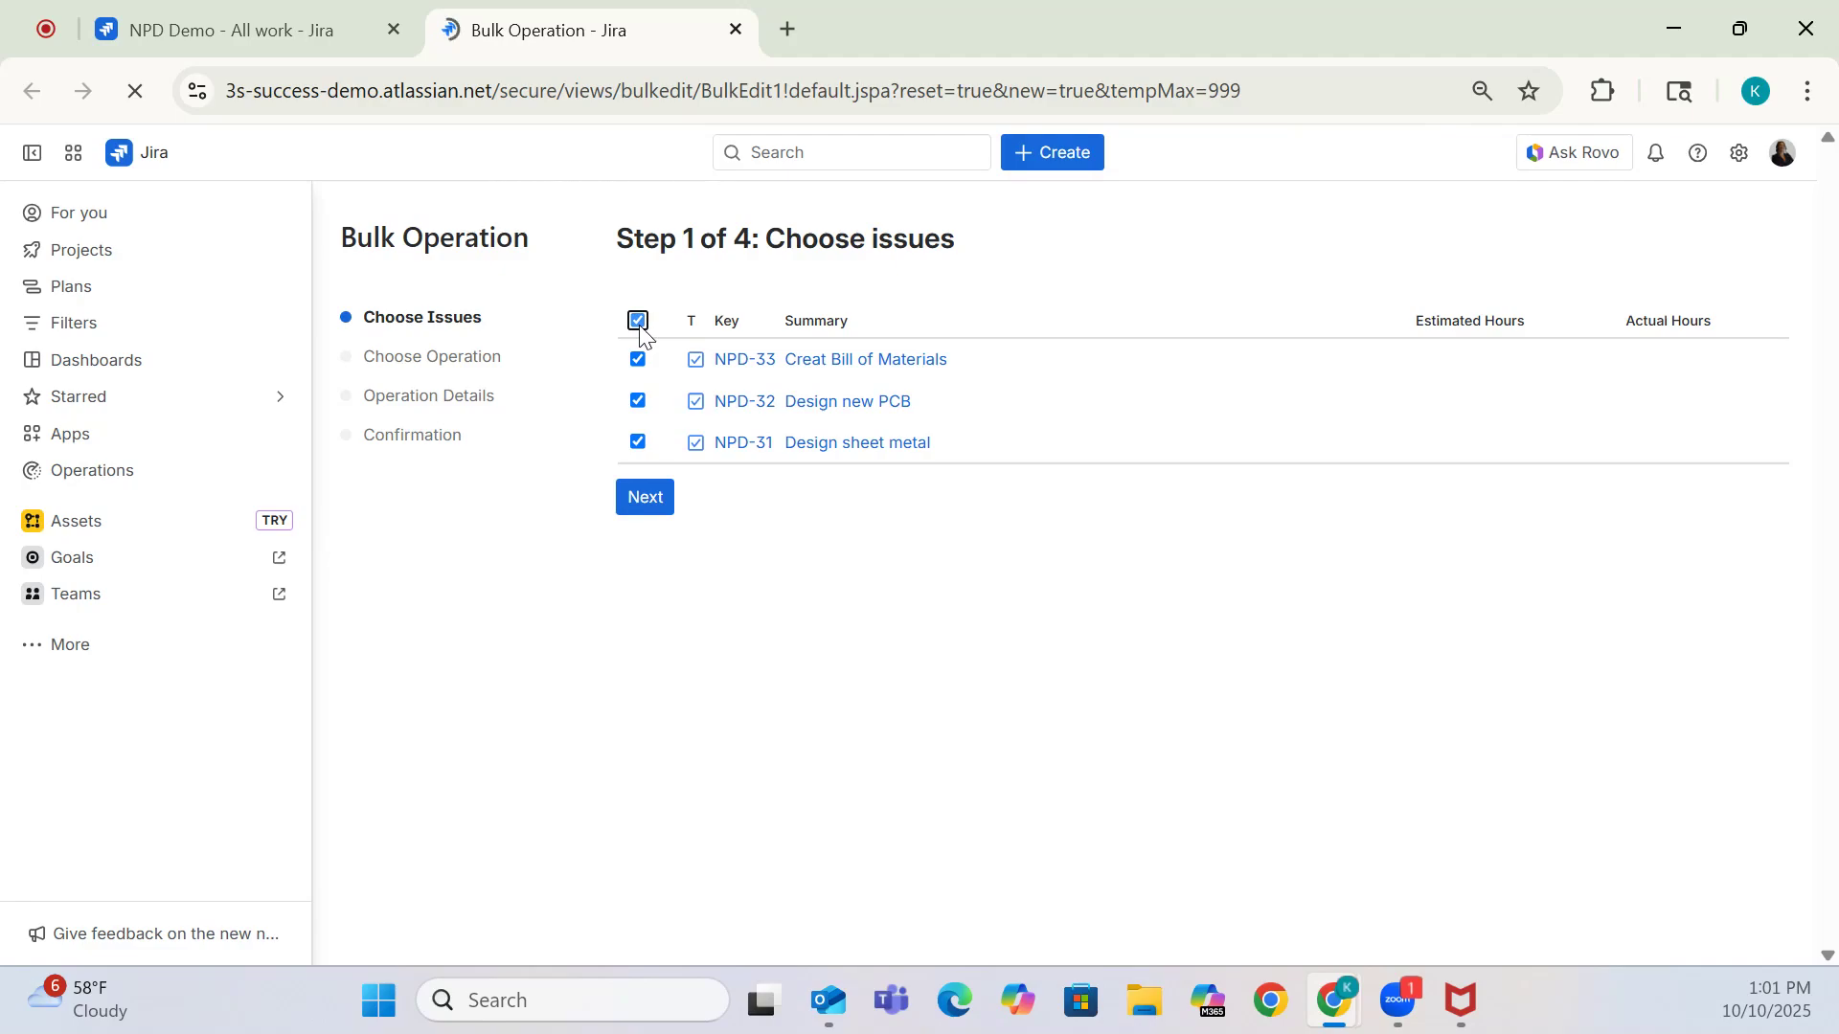
left_click(638, 322)
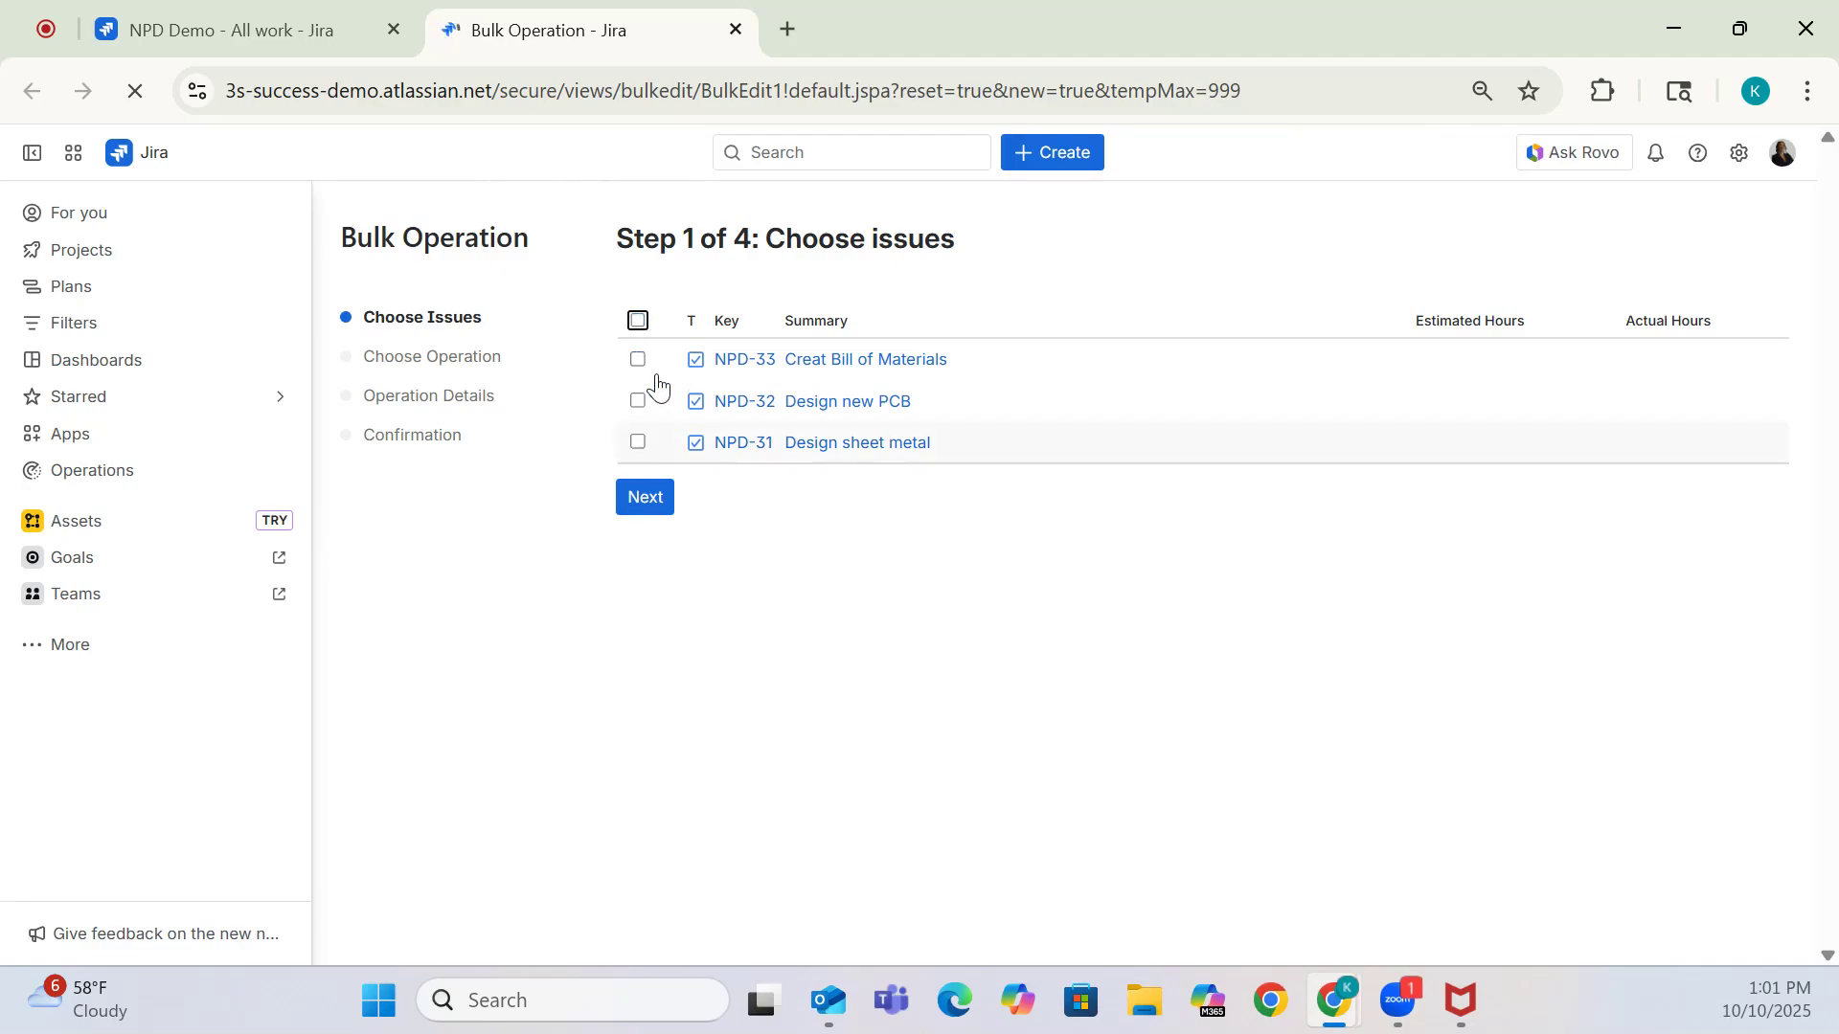
left_click(639, 323)
left_click(648, 498)
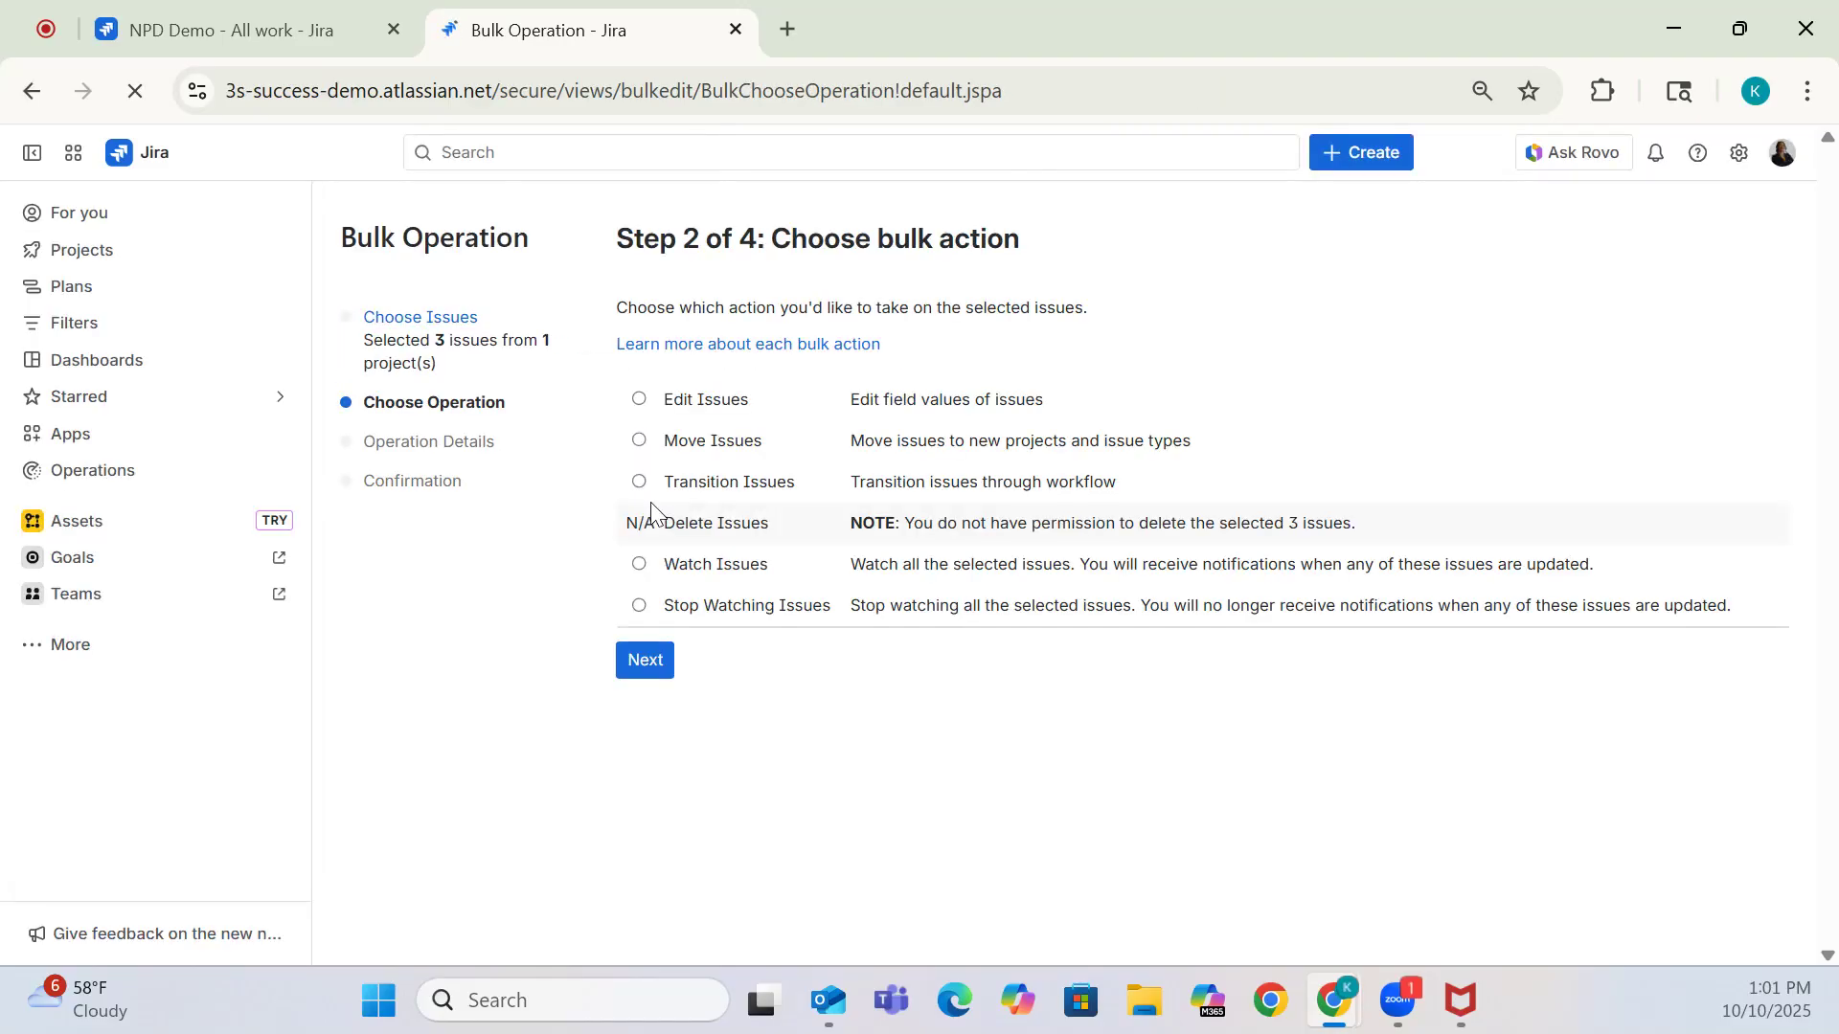
left_click(639, 400)
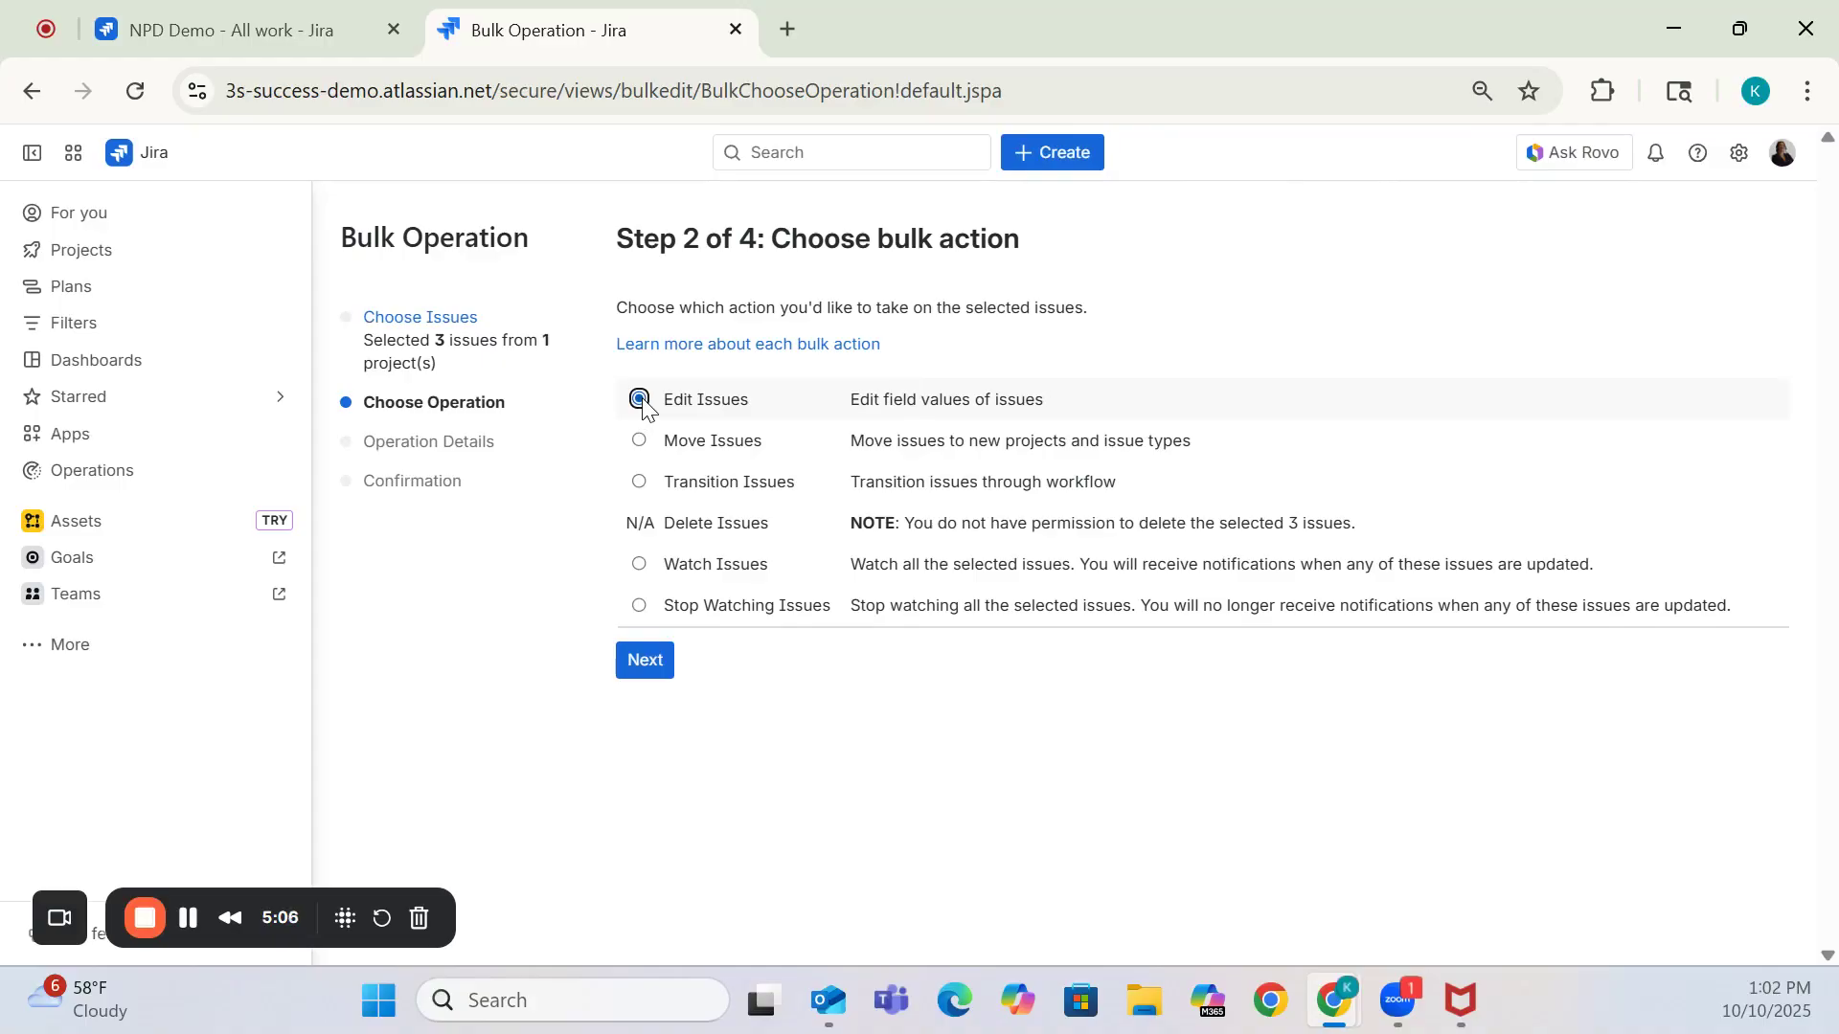
left_click(650, 664)
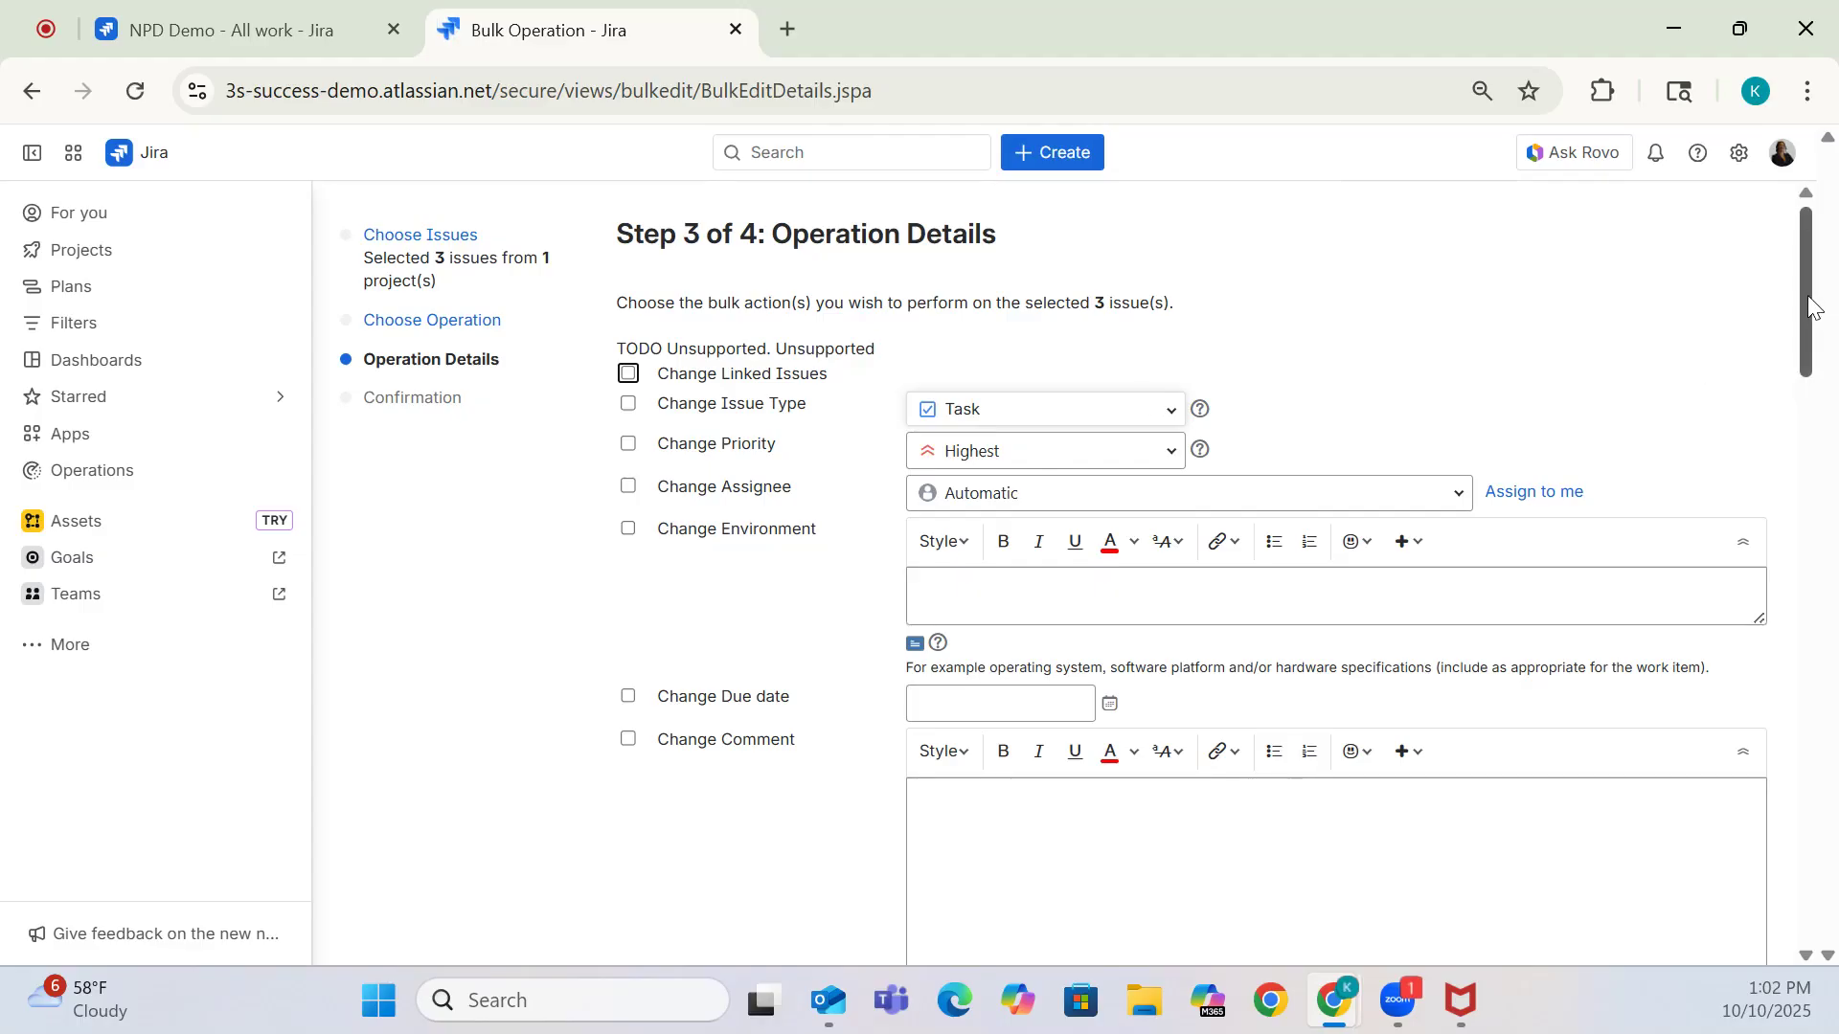
Step: Enable Change Parent for the bulk edit and set the parent to Prototype C - (NPD-30)
left_click_drag(1813, 307, 1805, 447)
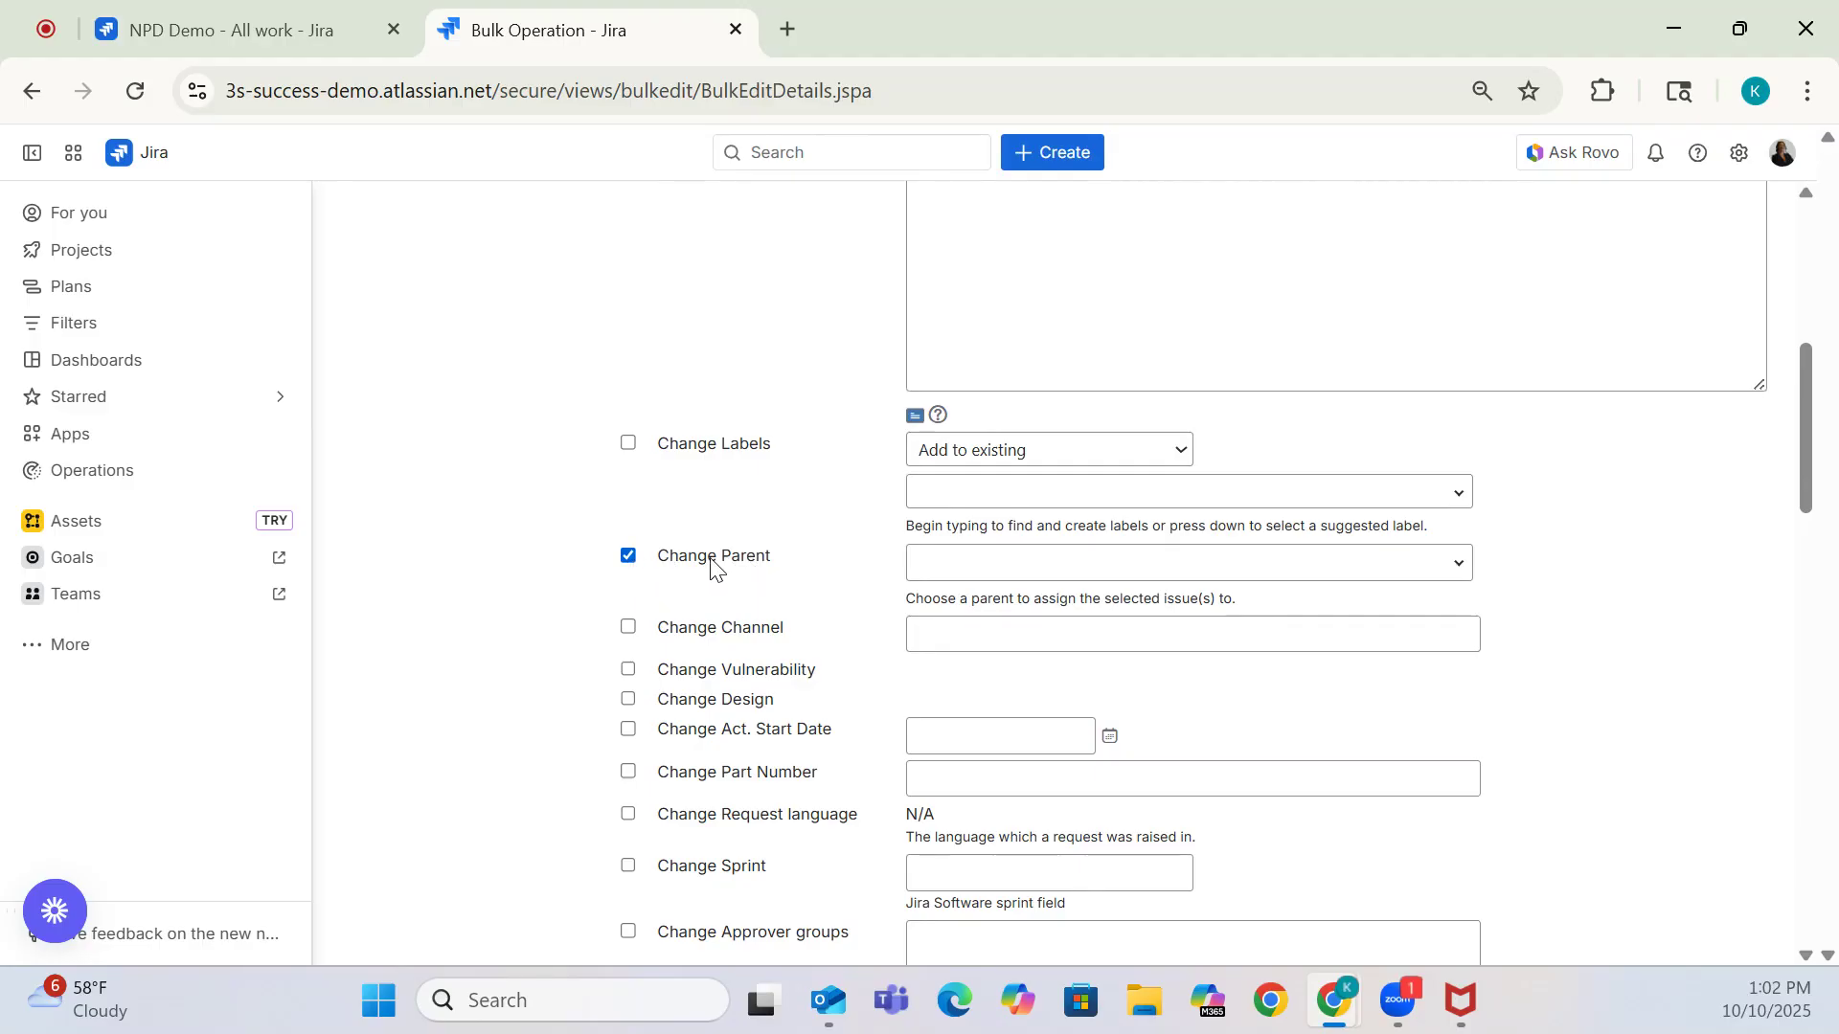
left_click(953, 558)
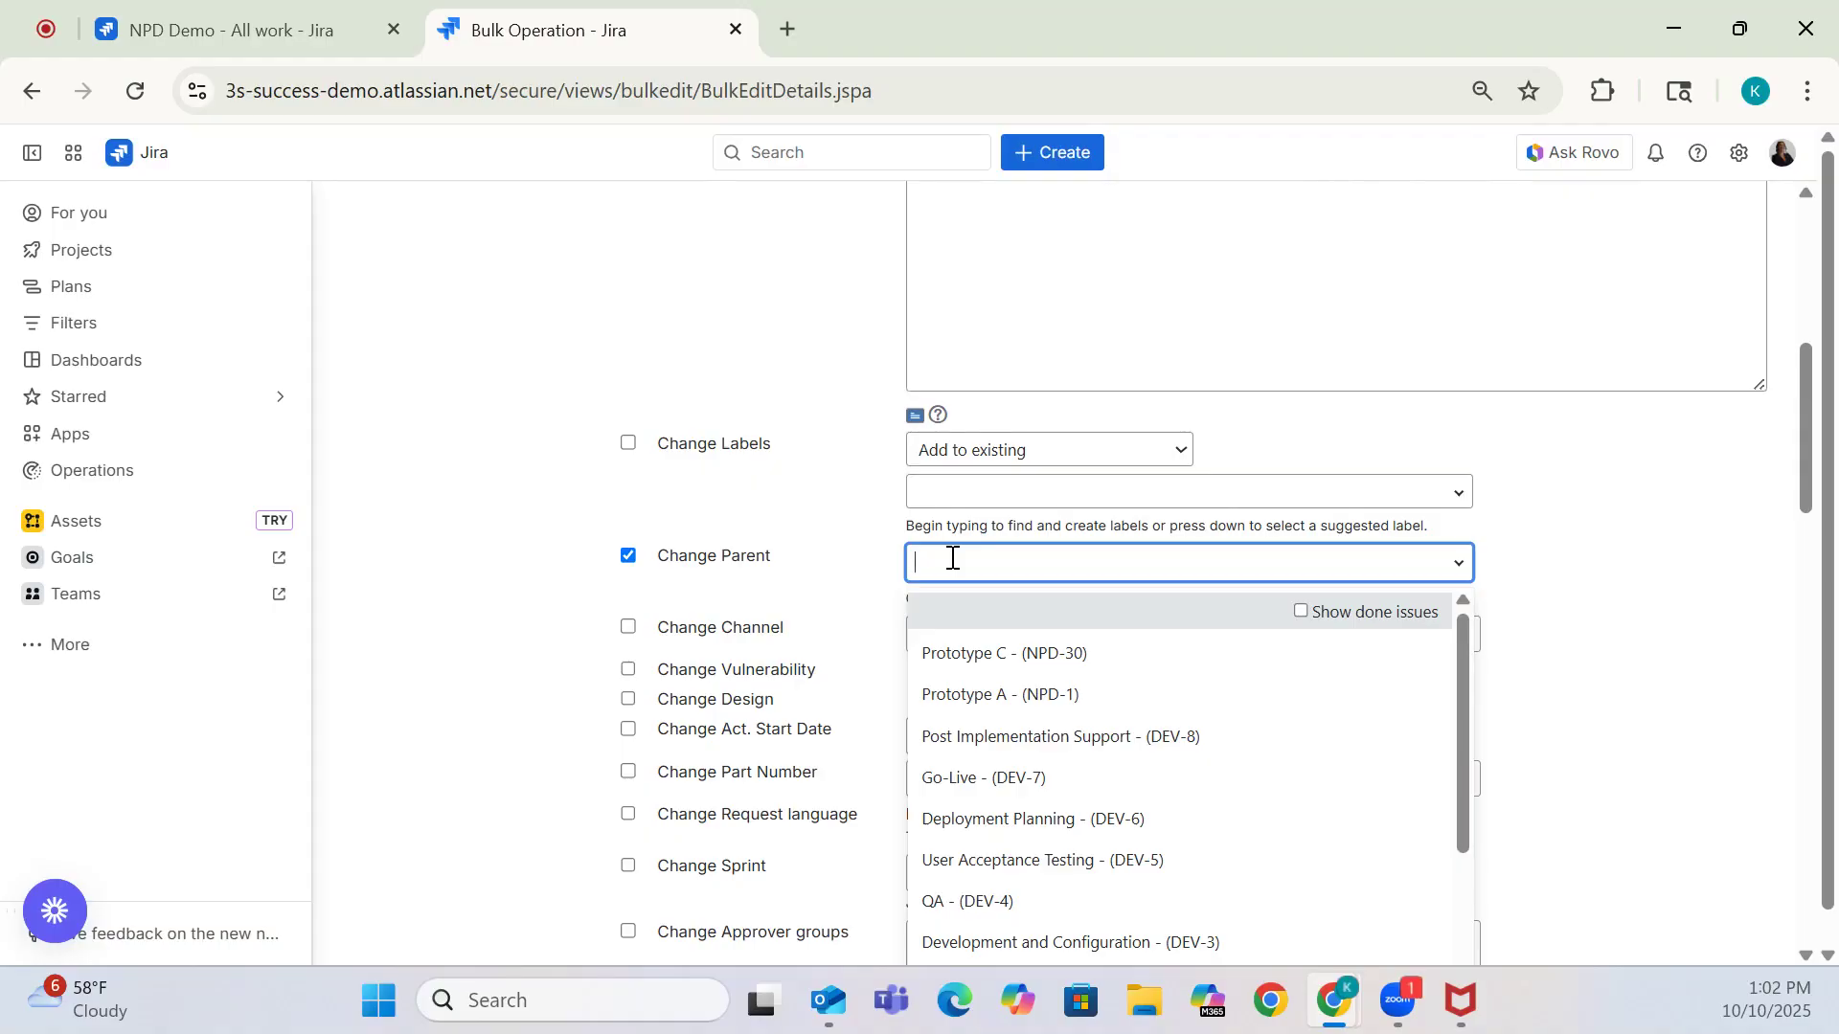
left_click(1013, 671)
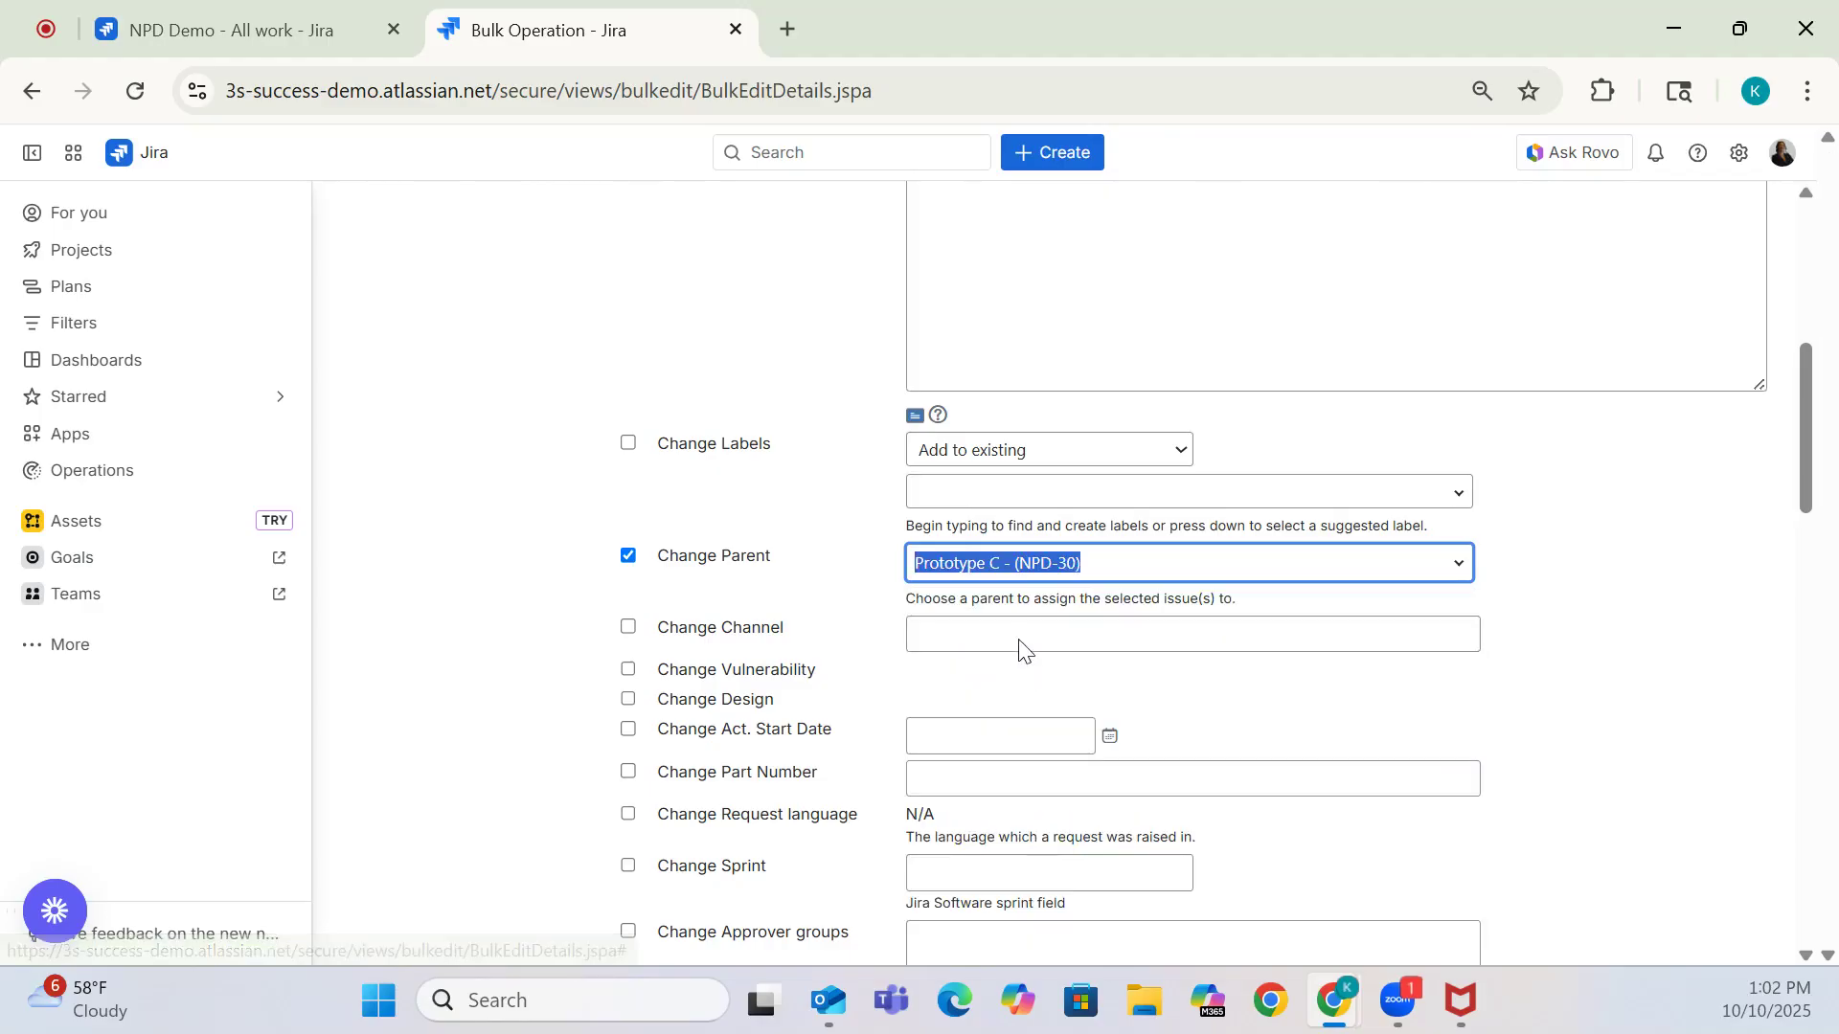
left_click(1553, 596)
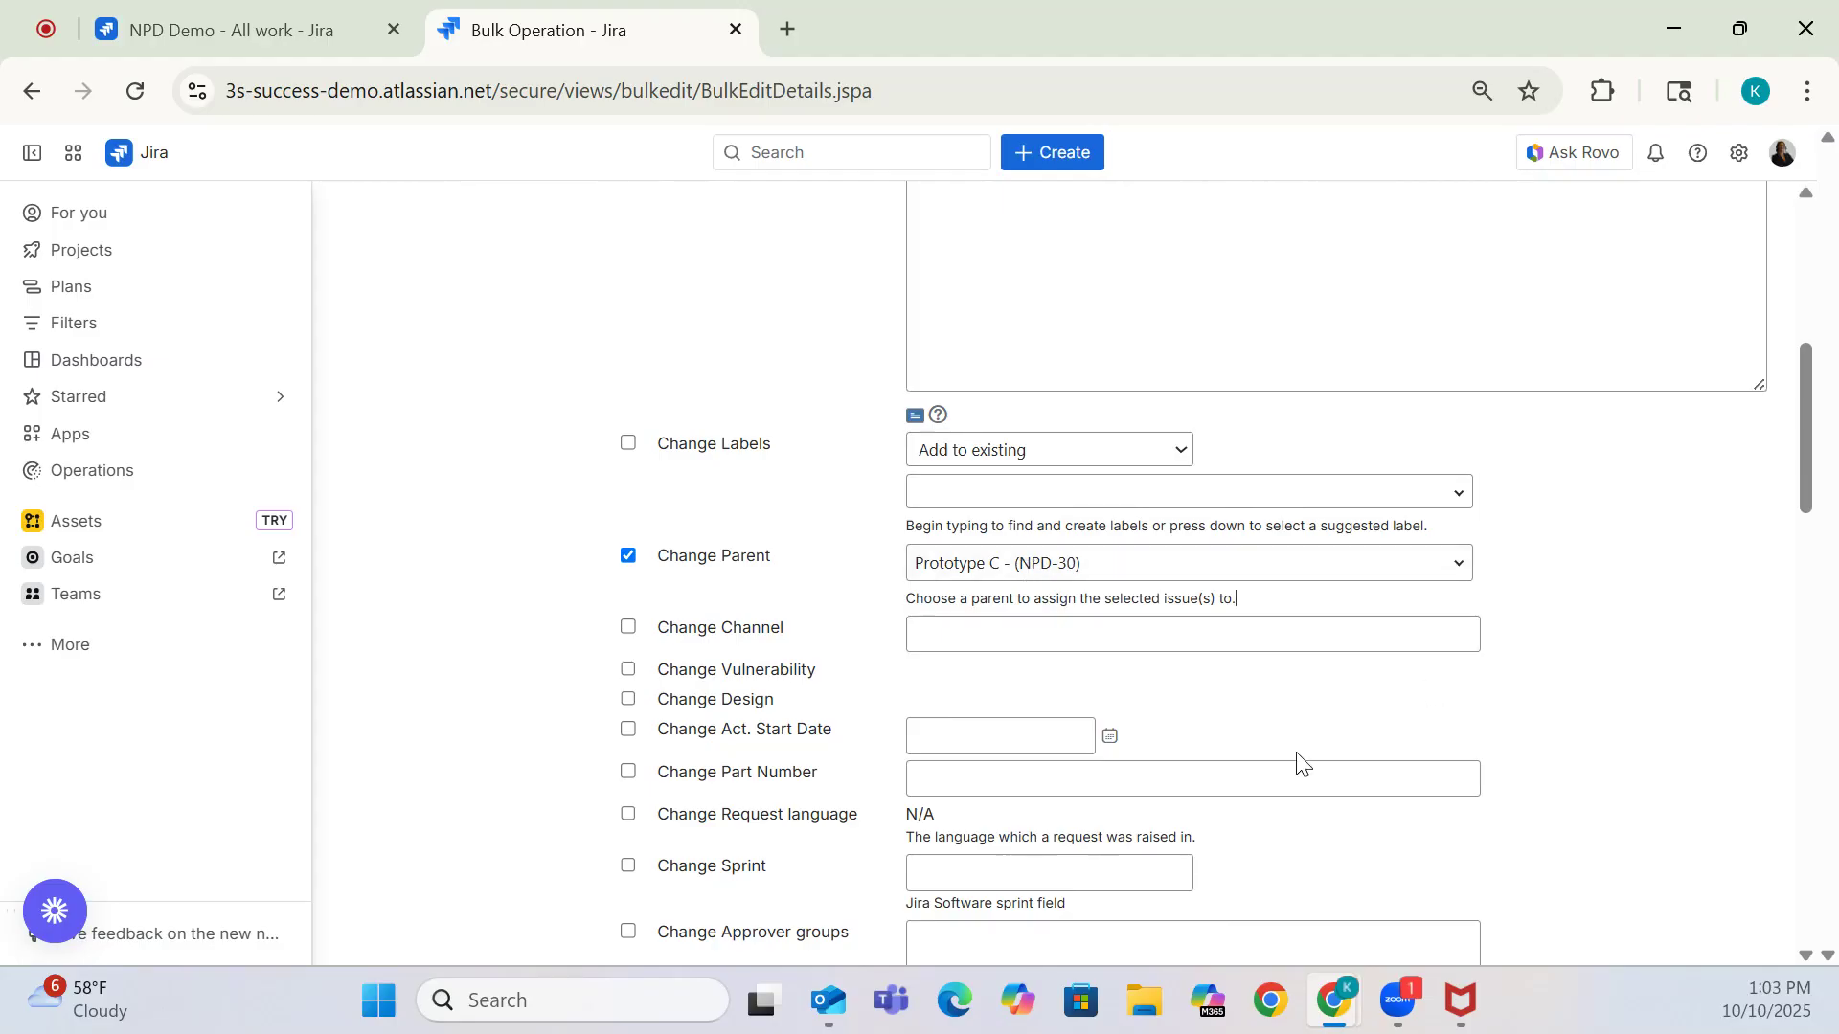
Step: Submit and confirm the bulk edit without sending mail for the update, and close the finished operation
left_click_drag(1806, 476, 1829, 924)
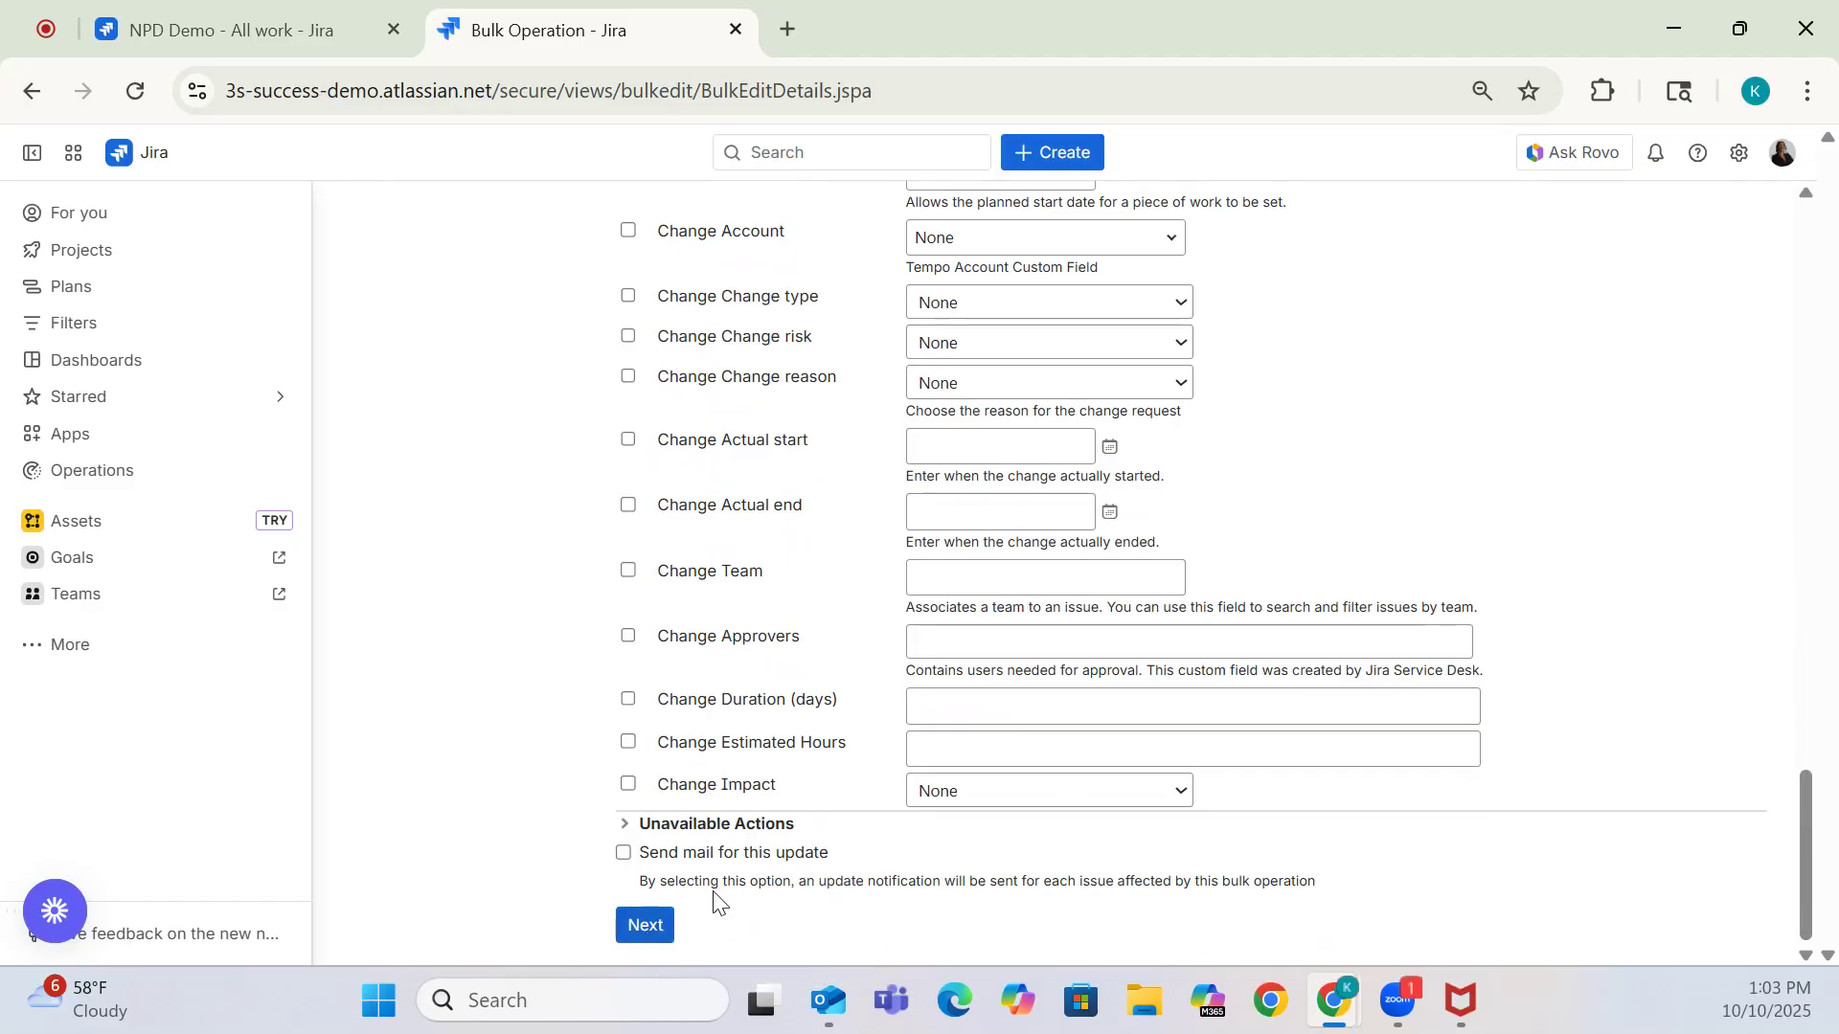
left_click(647, 928)
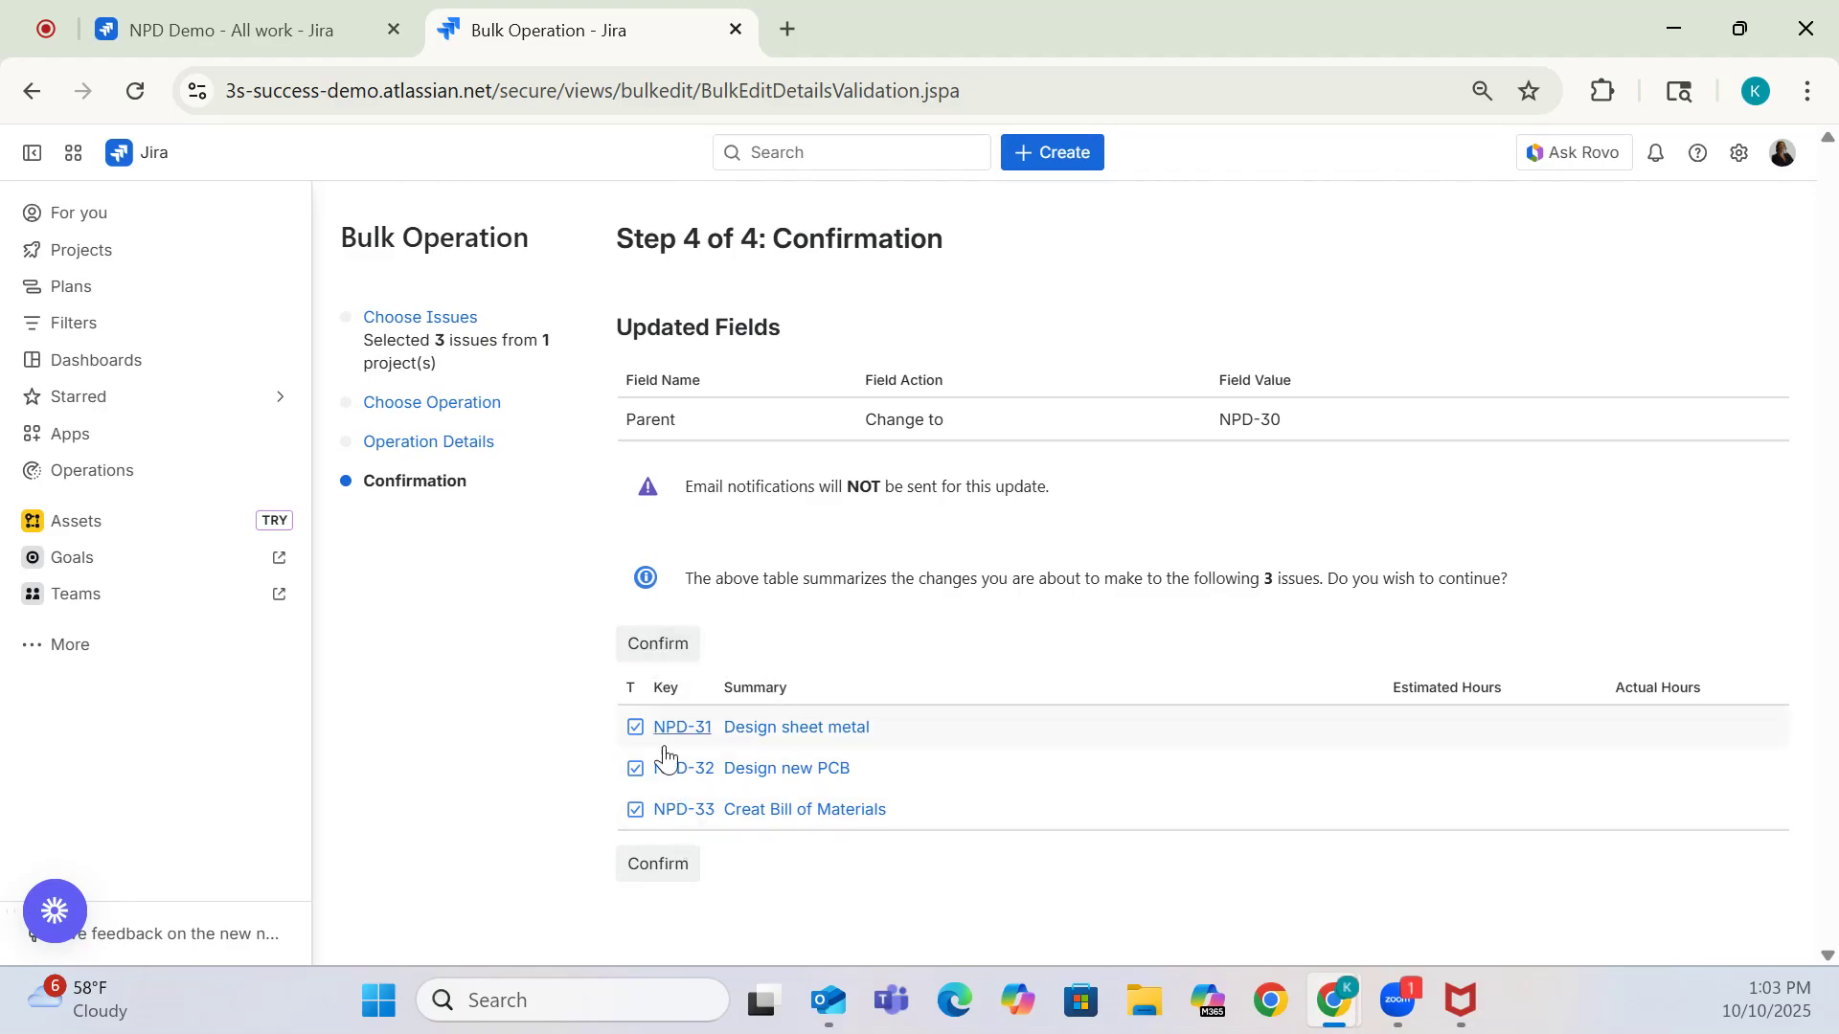
left_click(691, 871)
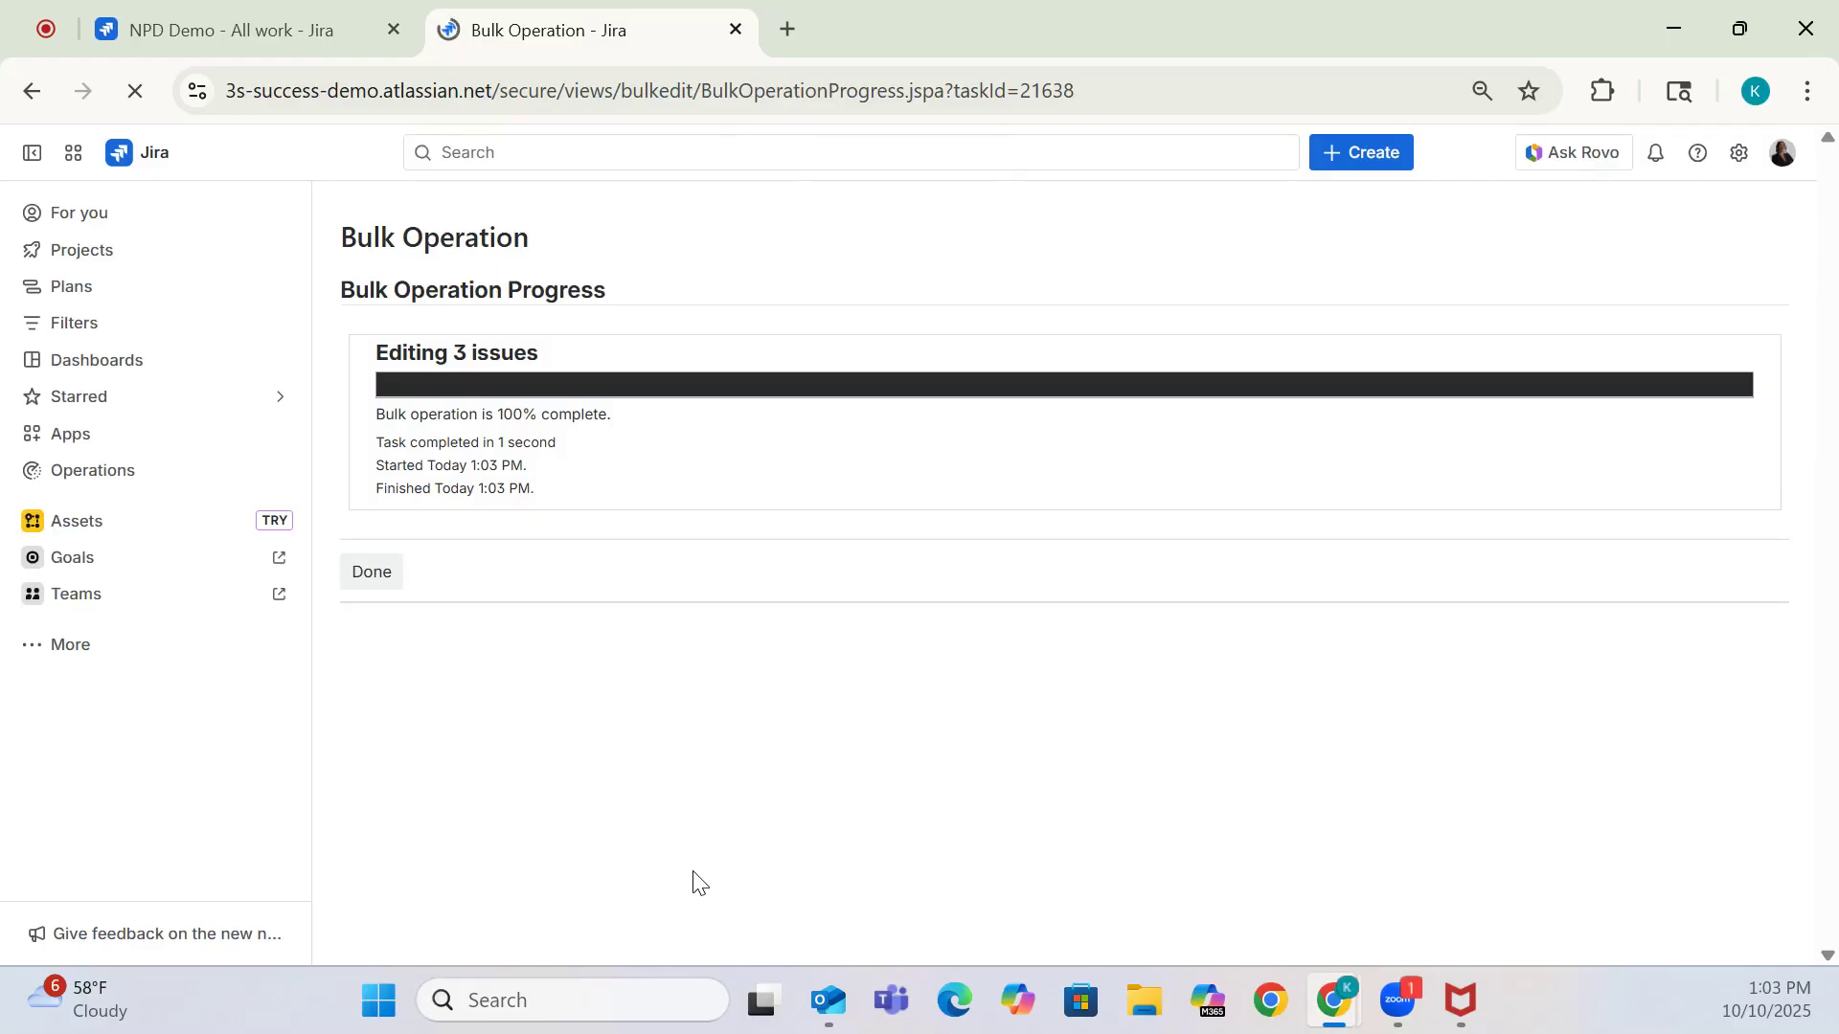
left_click(376, 590)
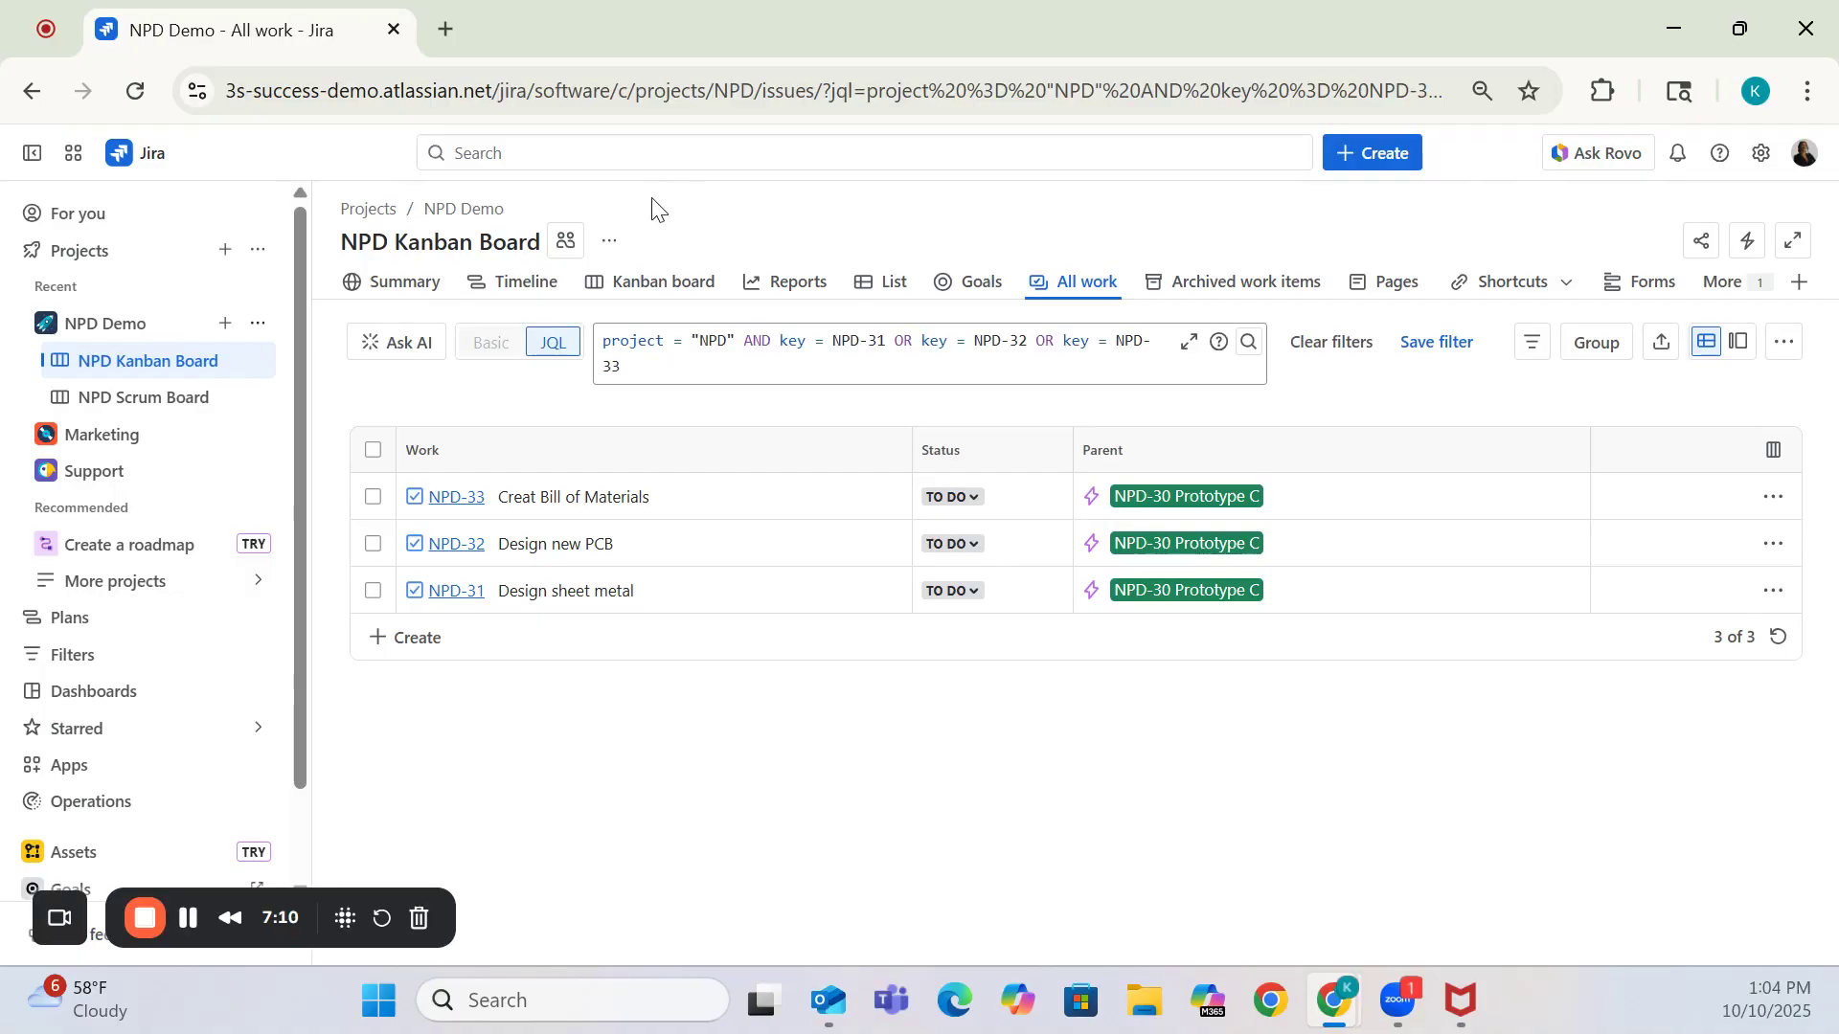
Step: Return to the Kanban board, review the work items under the Prototype C epic and collapse its swimlane
left_click(664, 287)
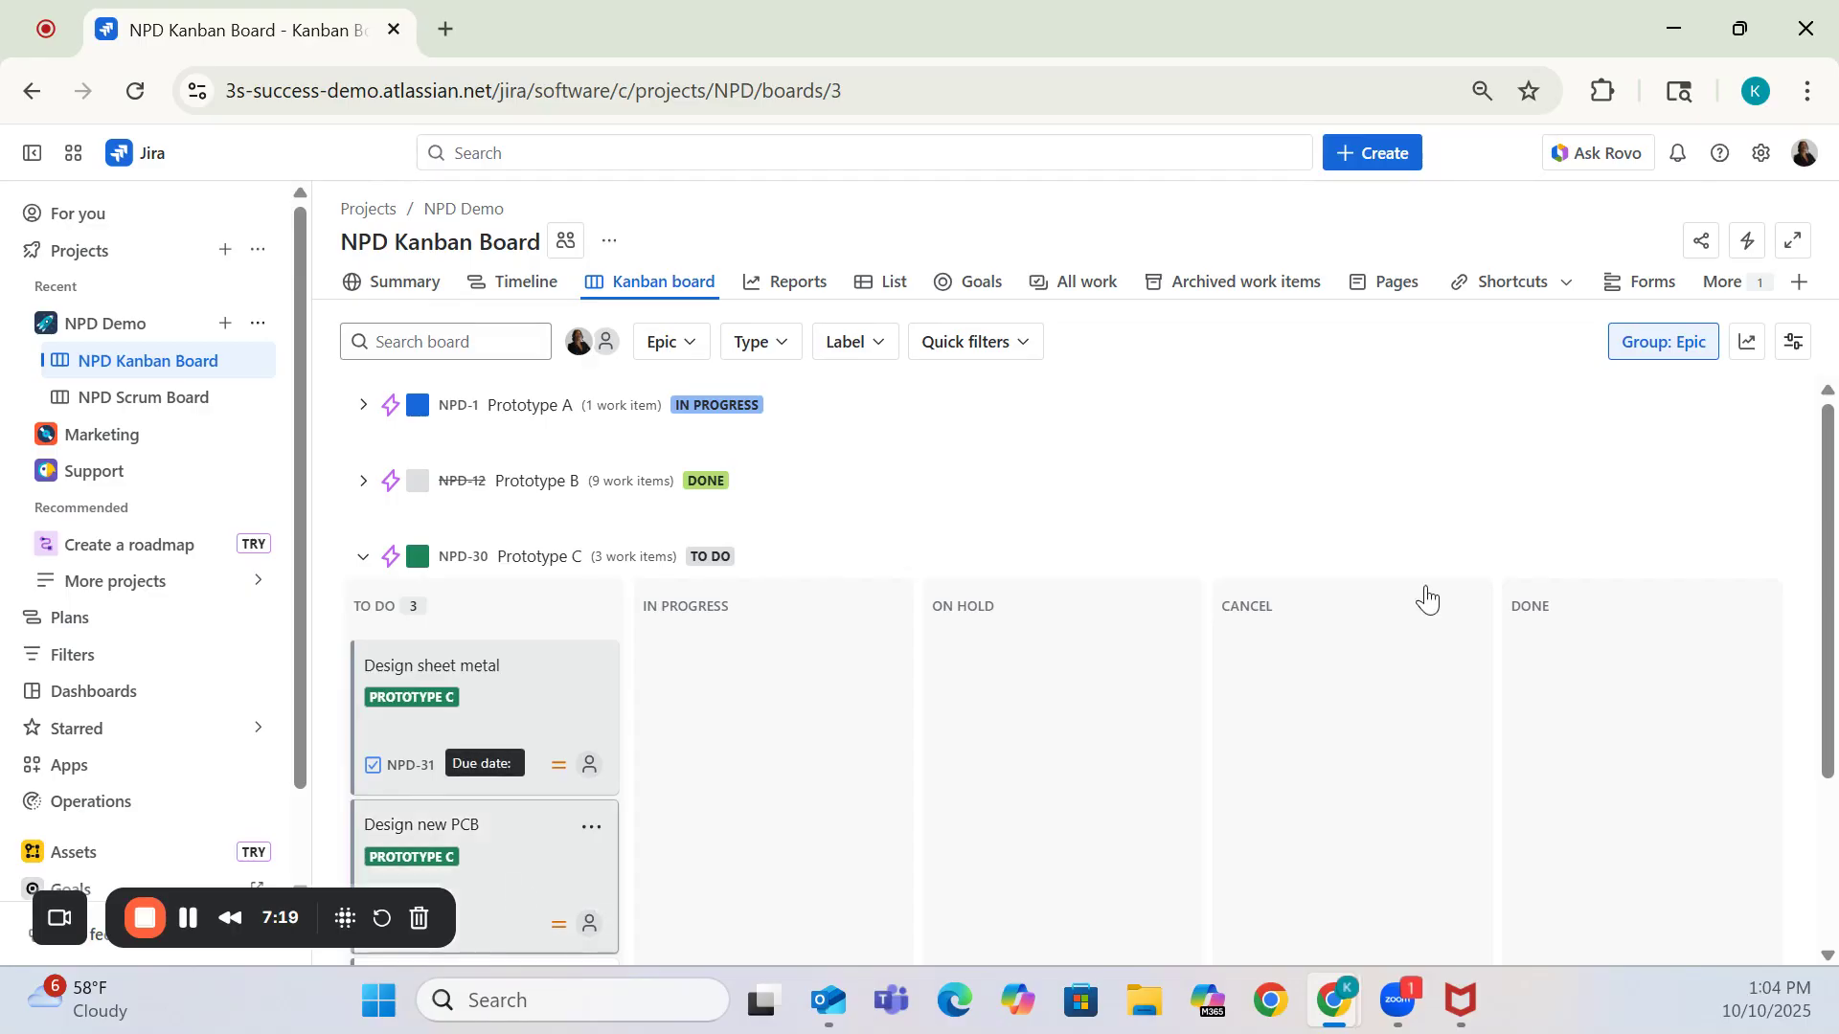
mouse_move(1830, 684)
left_mouse_down()
mouse_move(1833, 751)
mouse_move(1832, 692)
left_mouse_up()
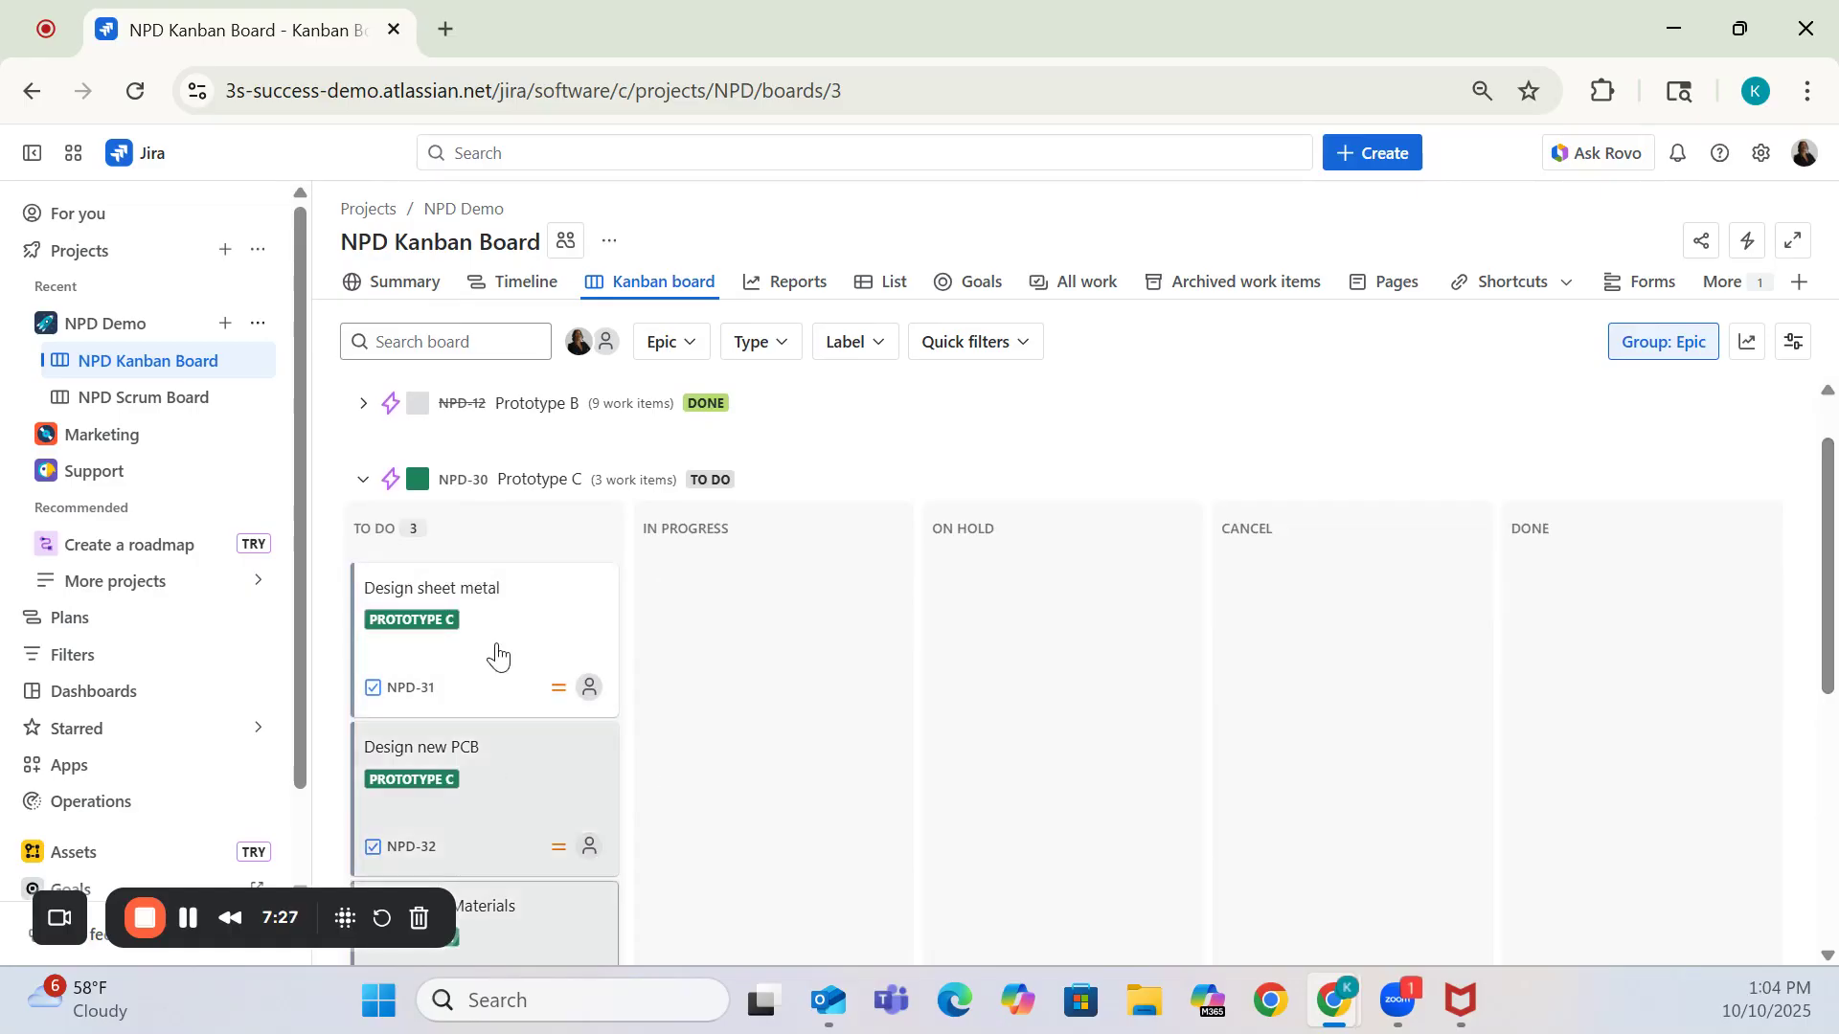
left_click(359, 486)
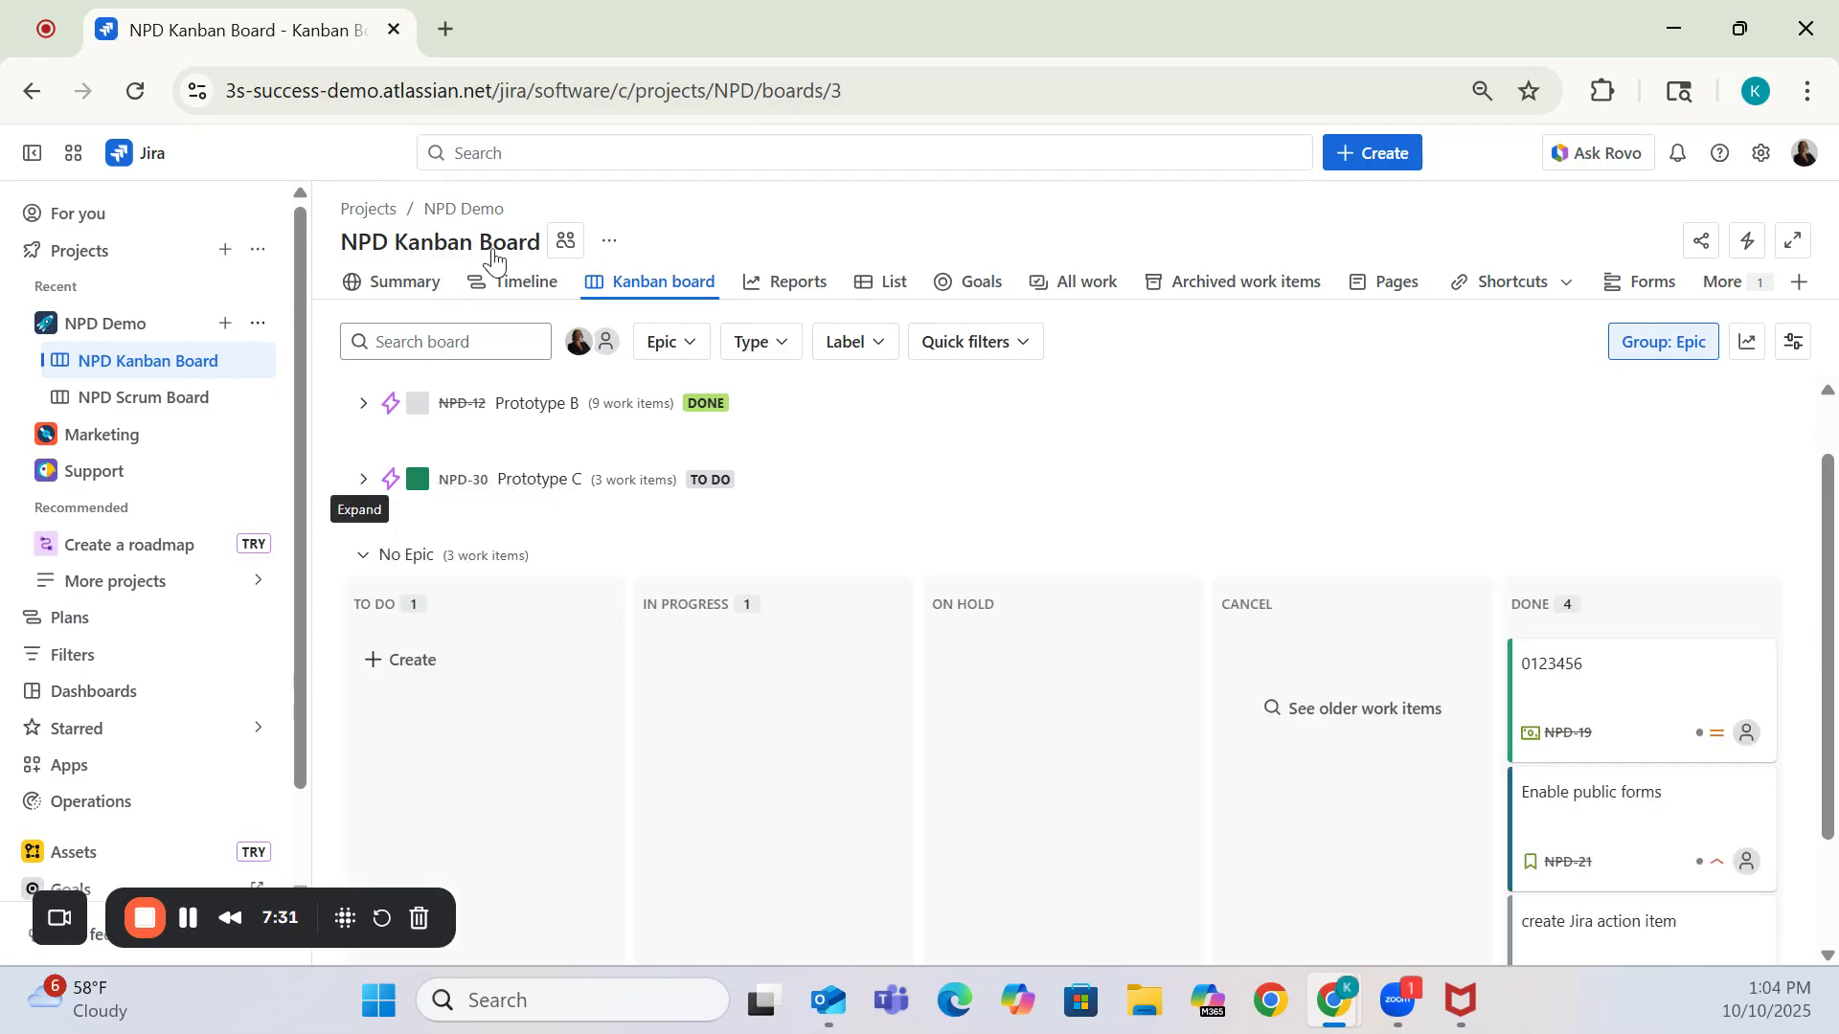